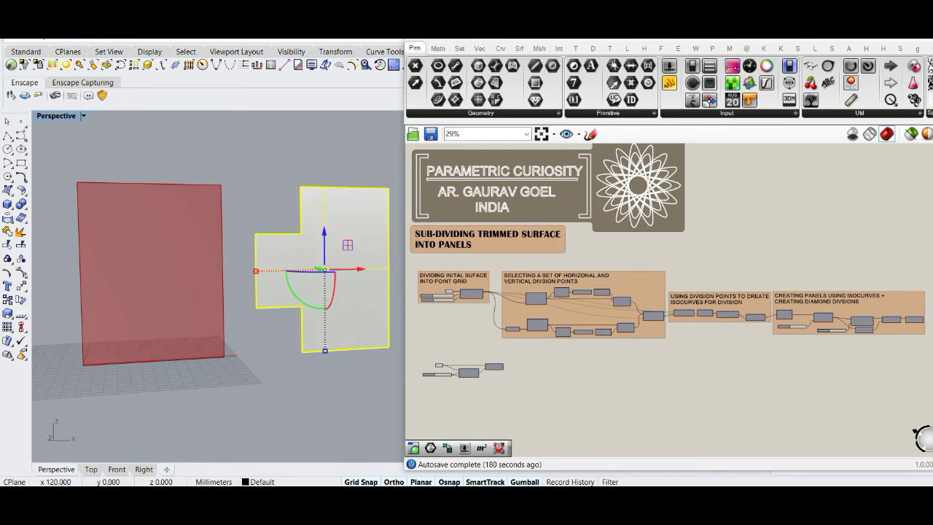
Turn on the Isotrim preview to show the surface divided into a 10 by 10 grid
scroll(418, 392, "up", 2)
scroll(419, 386, "up", 4)
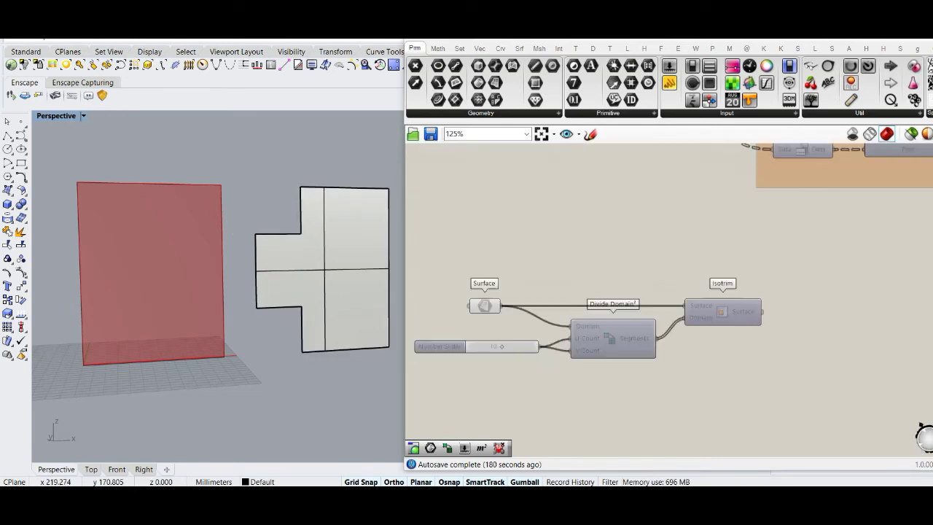
scroll(419, 386, "up", 2)
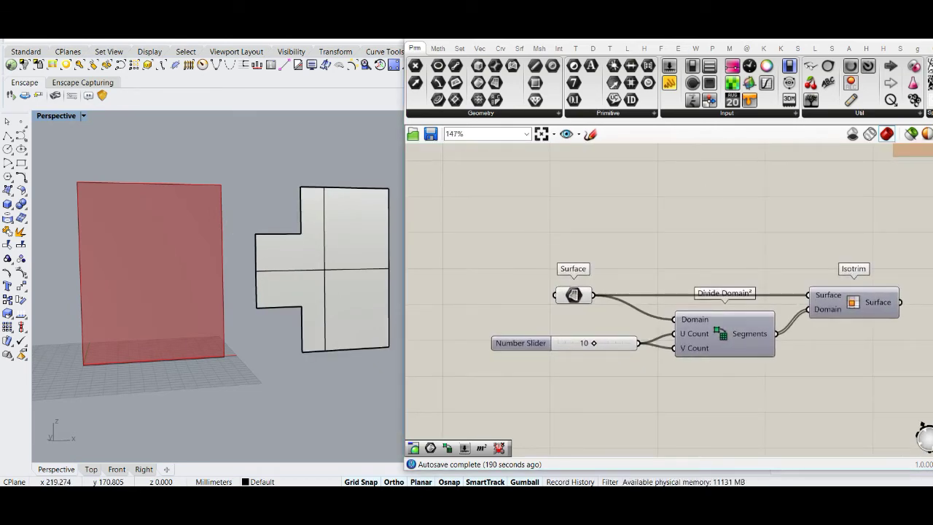
left_click(684, 330)
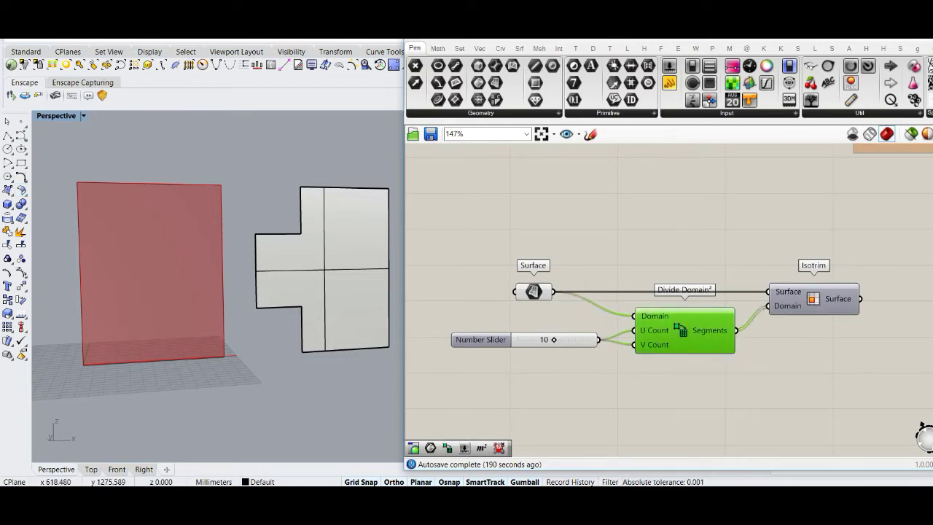
left_click(813, 300)
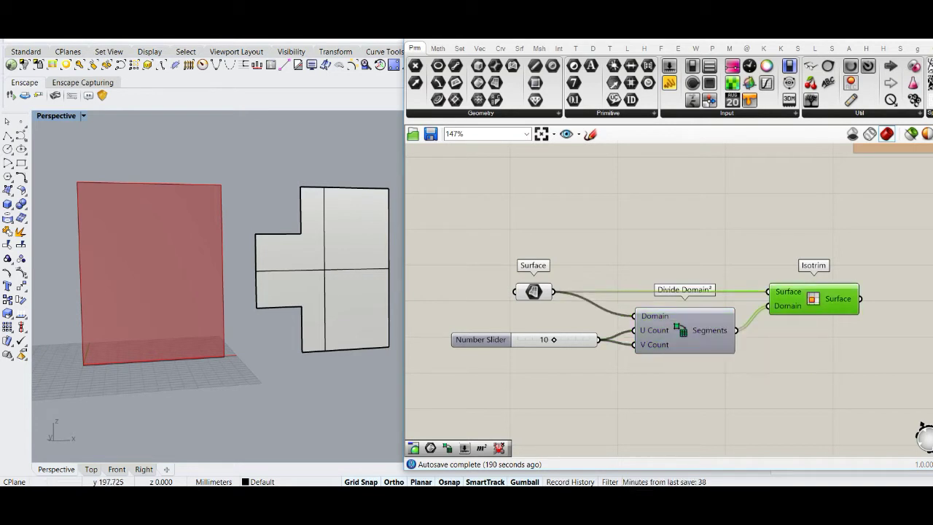
key("space")
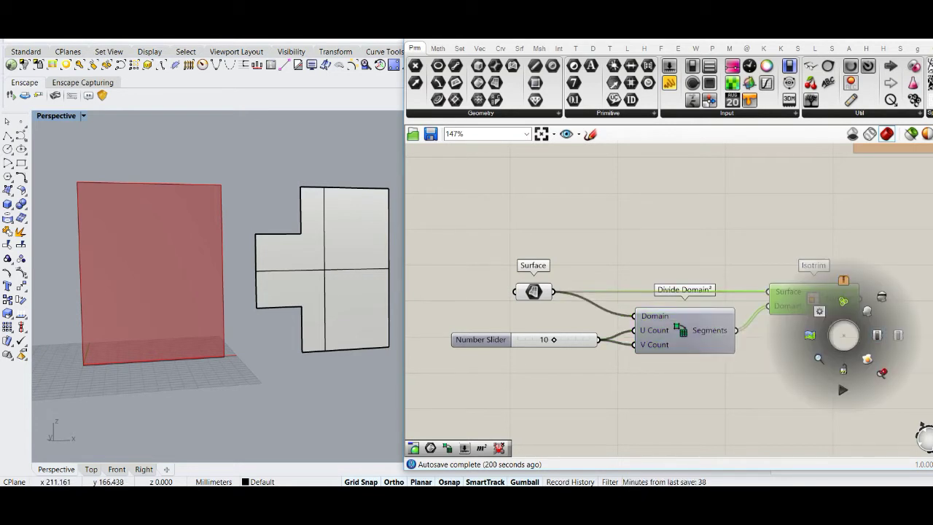
key("Escape")
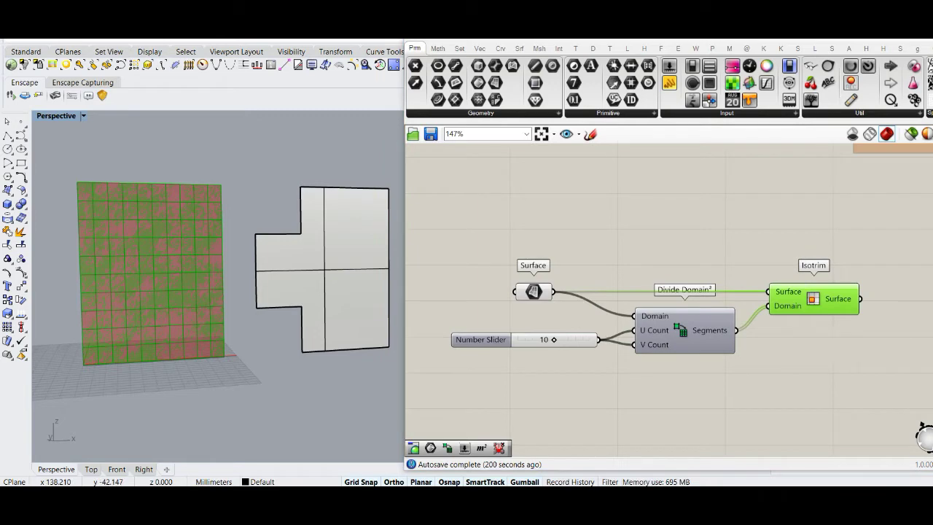
Select the Surface input and pick the cross-shaped trimmed surface in Rhino
key("space")
left_click(533, 291)
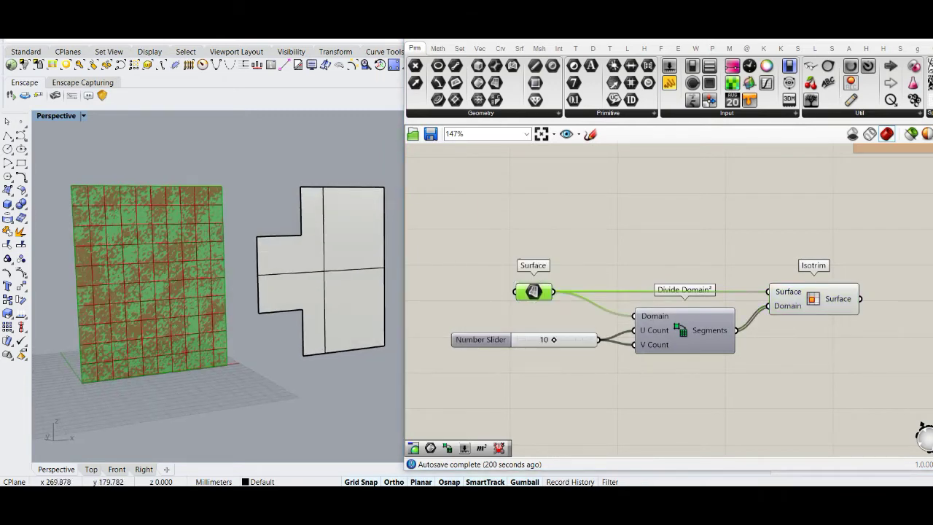
scroll(182, 284, "up", 3)
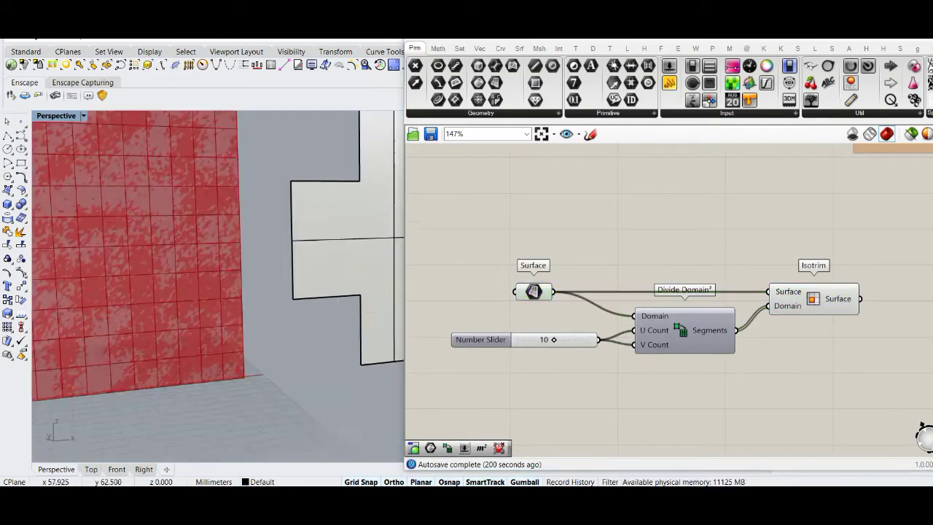
scroll(182, 284, "down", 2)
scroll(182, 285, "down", 2)
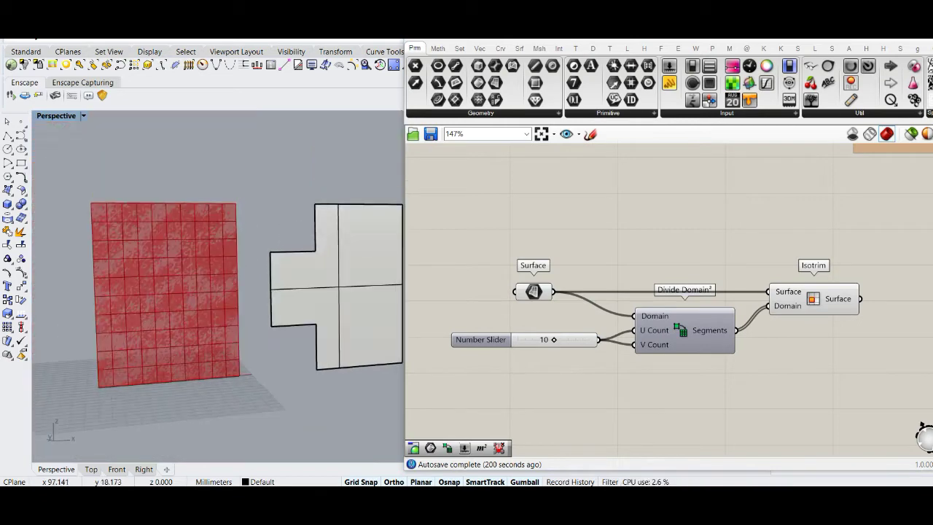
left_click(335, 328)
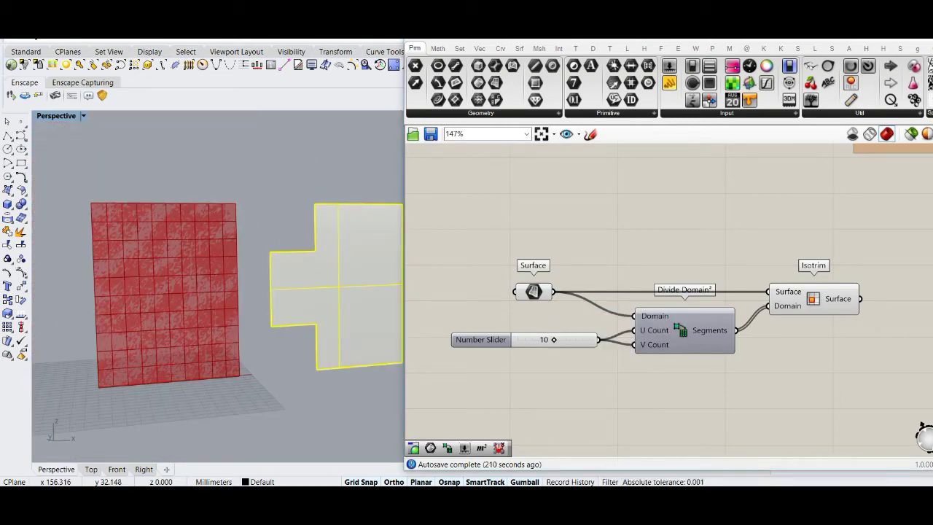
Assign the cross-shaped trimmed surface to the Surface input with Set one Surface
right_click(533, 291)
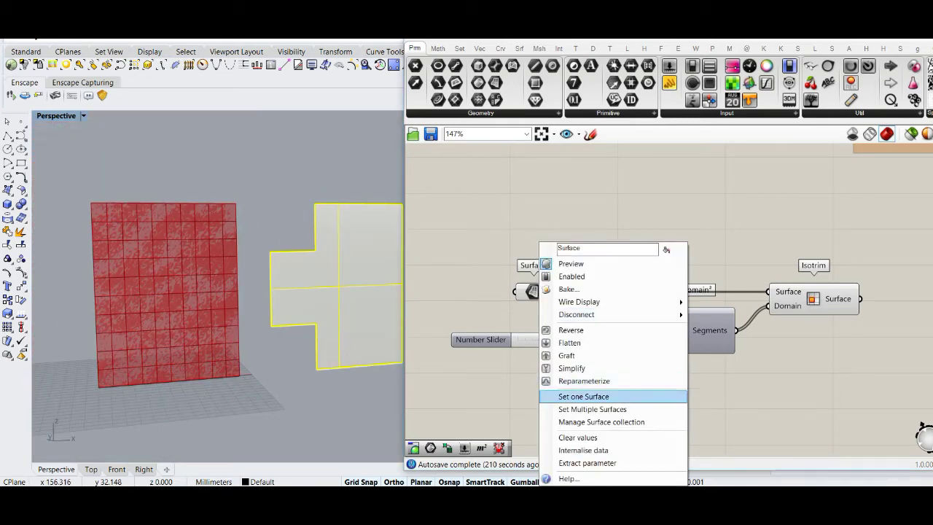
left_click(583, 395)
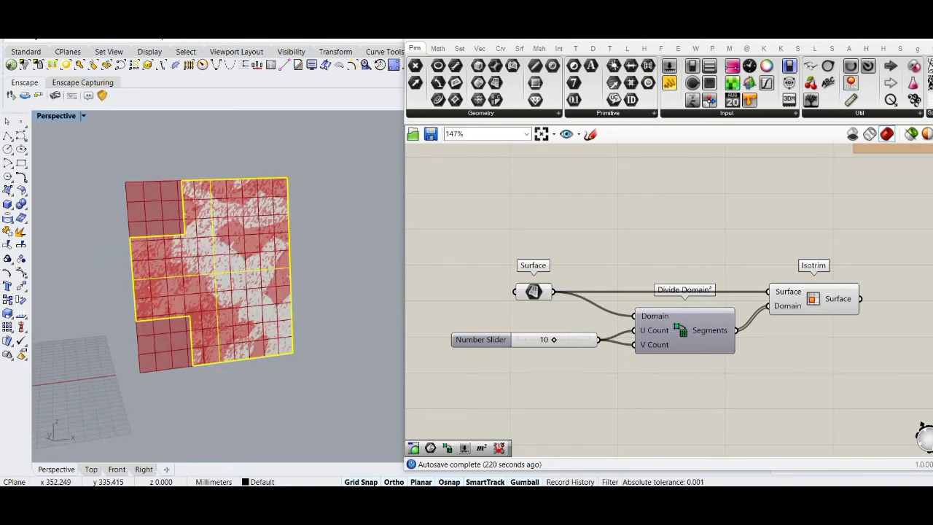
Hide the preview of the isotrim test components
scroll(548, 299, "down", 4)
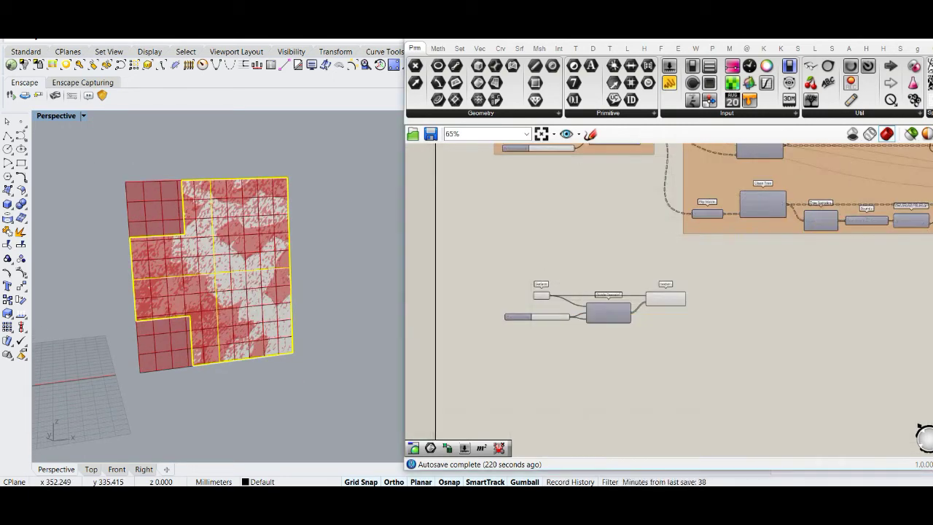
scroll(669, 291, "down", 4)
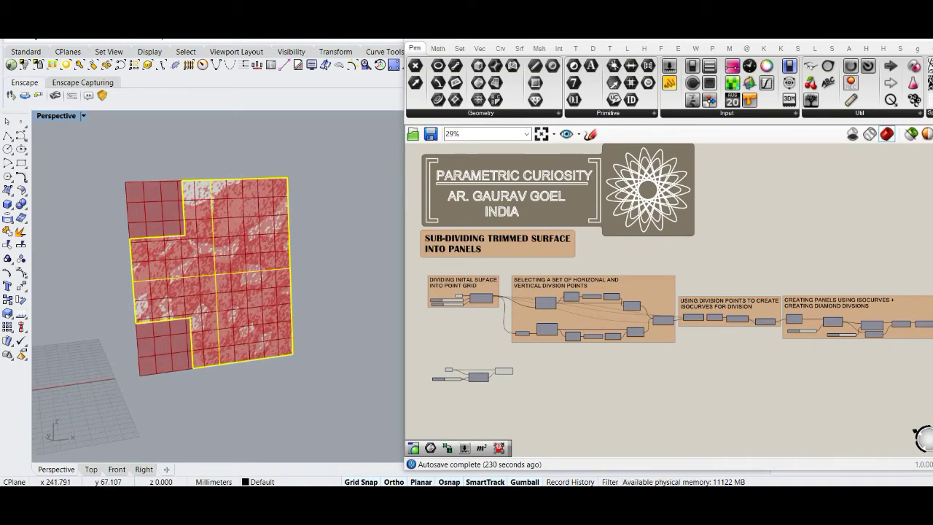
left_click_drag(421, 344, 536, 408)
key("space")
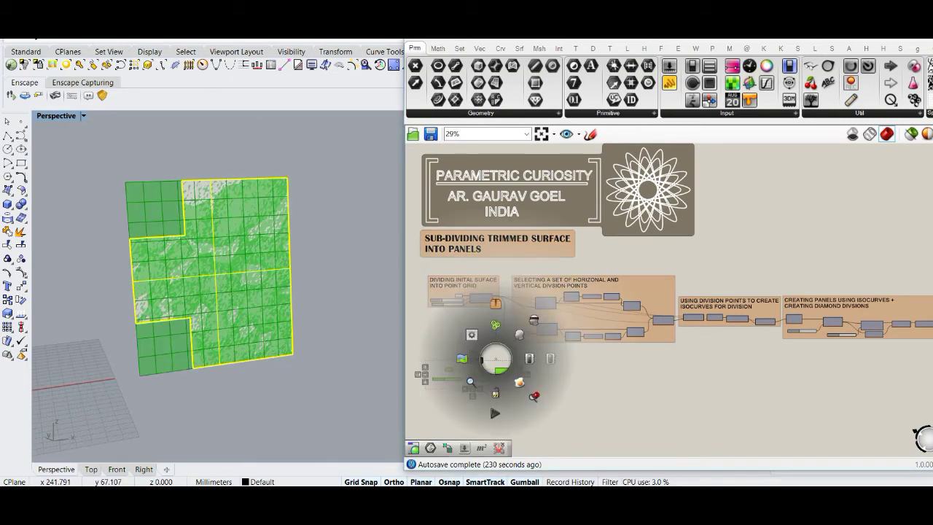
left_click(550, 358)
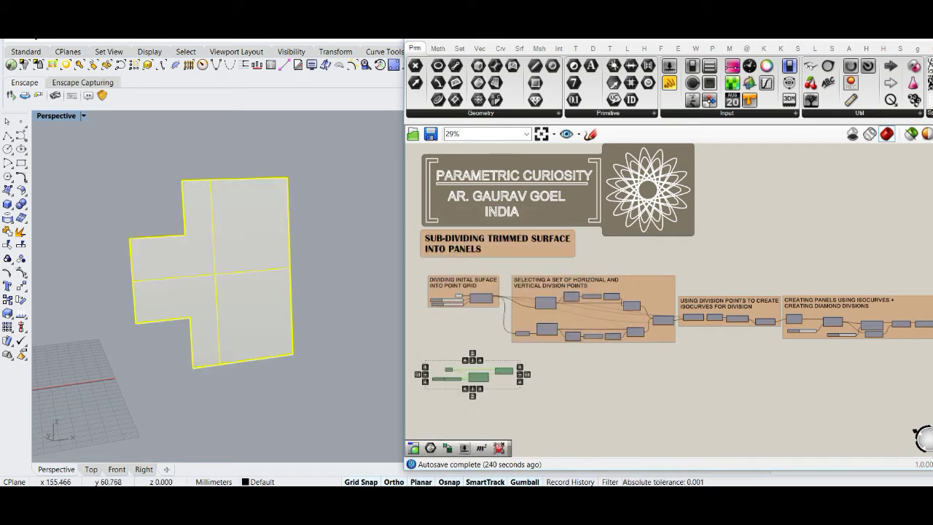
Turn on the final panel component's preview to show diamonds on the cross-shaped surface
right_click_drag(219, 291, 183, 306)
scroll(217, 287, "up", 5)
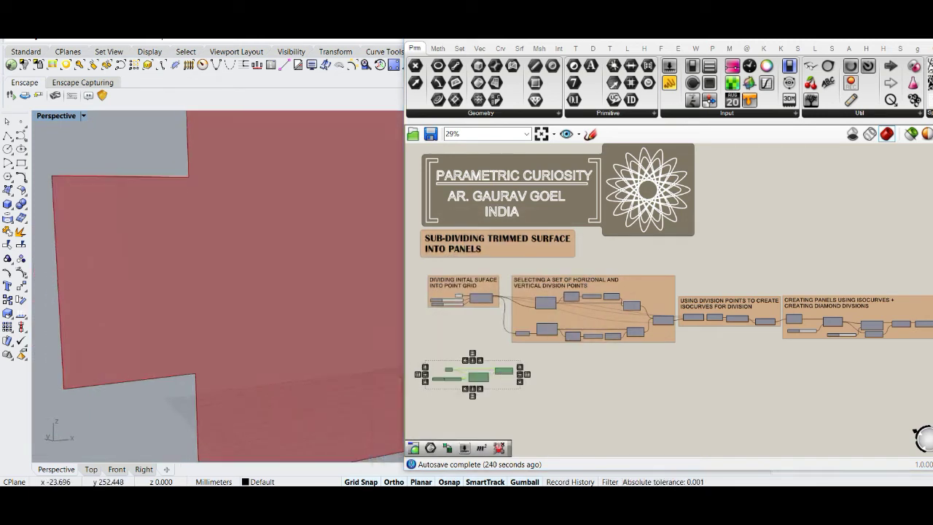
scroll(218, 287, "down", 5)
scroll(217, 286, "up", 2)
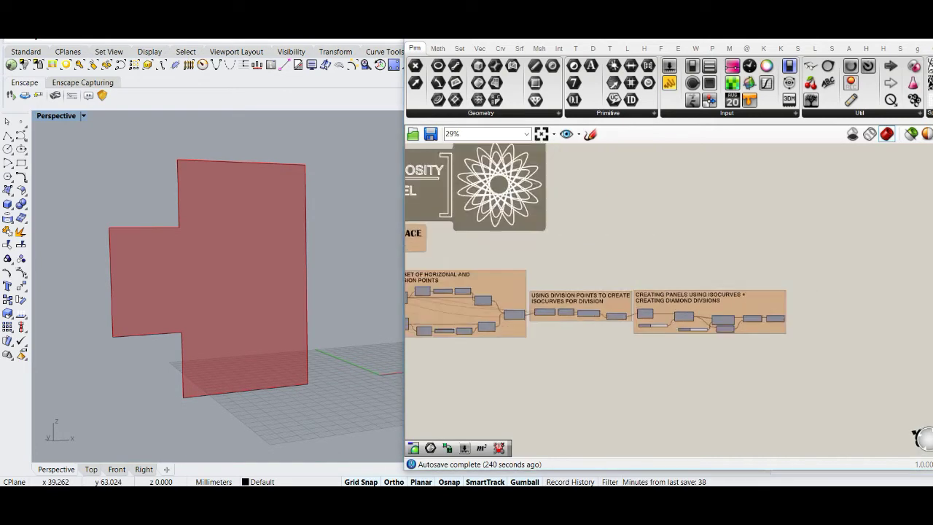
right_click_drag(729, 306, 582, 306)
scroll(656, 306, "up", 1)
middle_click(719, 315)
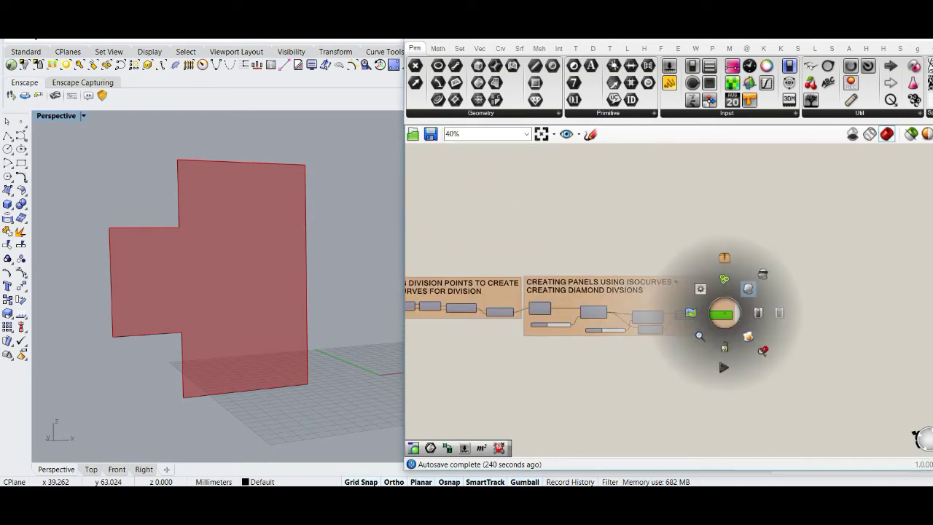
left_click(749, 288)
Inspect the diamond panels, then turn the final panel preview off again
right_click_drag(219, 284, 196, 284)
scroll(211, 284, "up", 3)
scroll(212, 284, "down", 3)
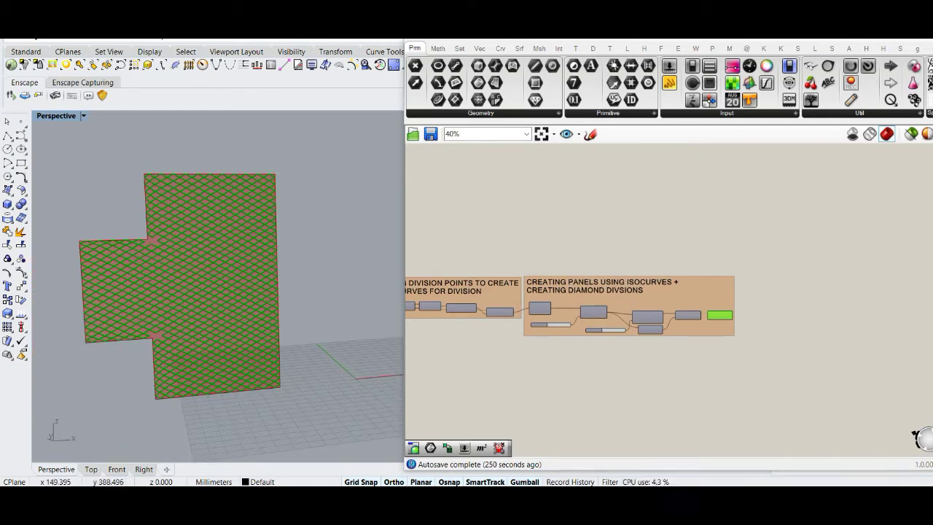
left_click(656, 386)
scroll(334, 255, "up", 2)
scroll(219, 292, "down", 3)
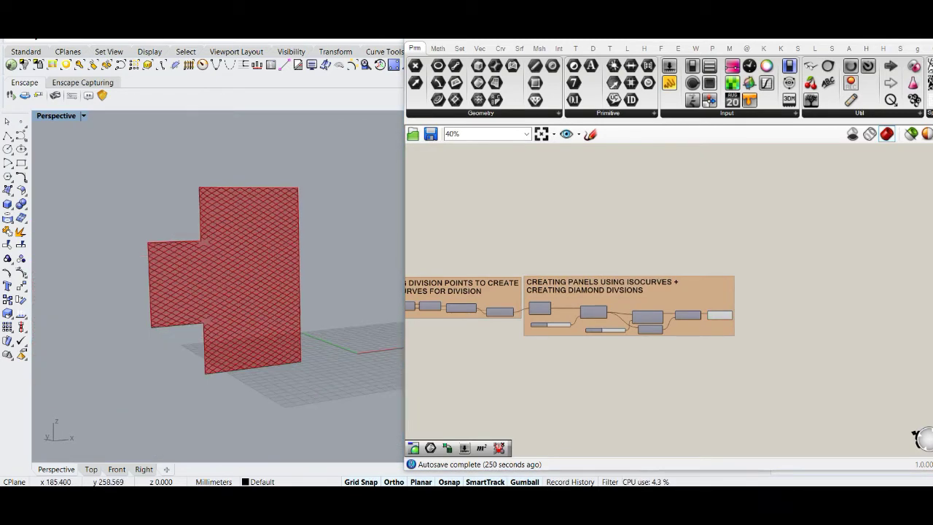
middle_click(724, 312)
left_click(724, 312)
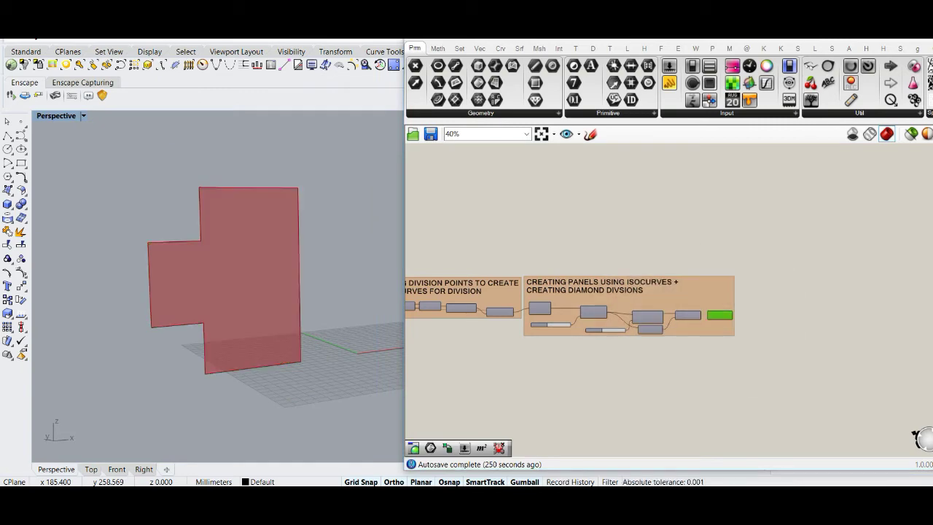
mouse_move(510, 314)
right_mouse_down()
mouse_move(766, 329)
mouse_move(642, 307)
right_mouse_up()
scroll(724, 333, "up", 2)
scroll(724, 333, "up", 2)
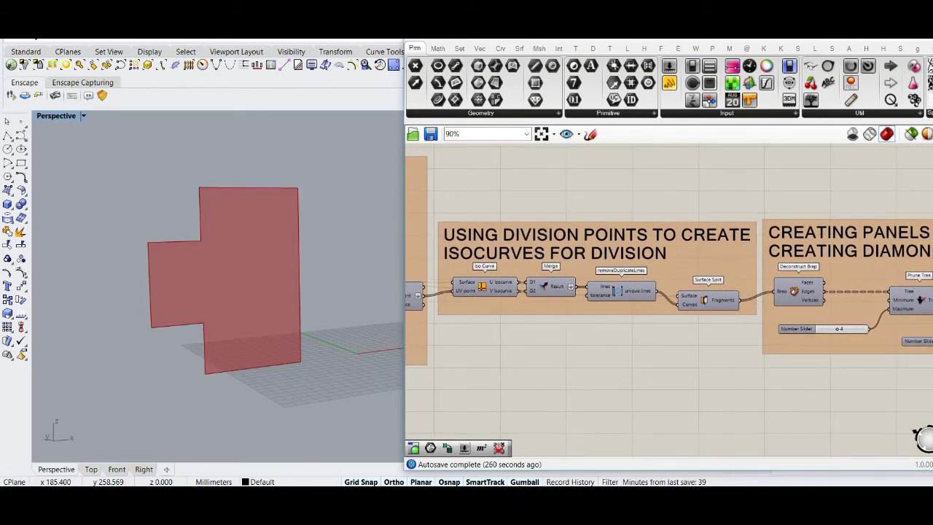
left_click(794, 290)
middle_click(801, 292)
left_click(834, 269)
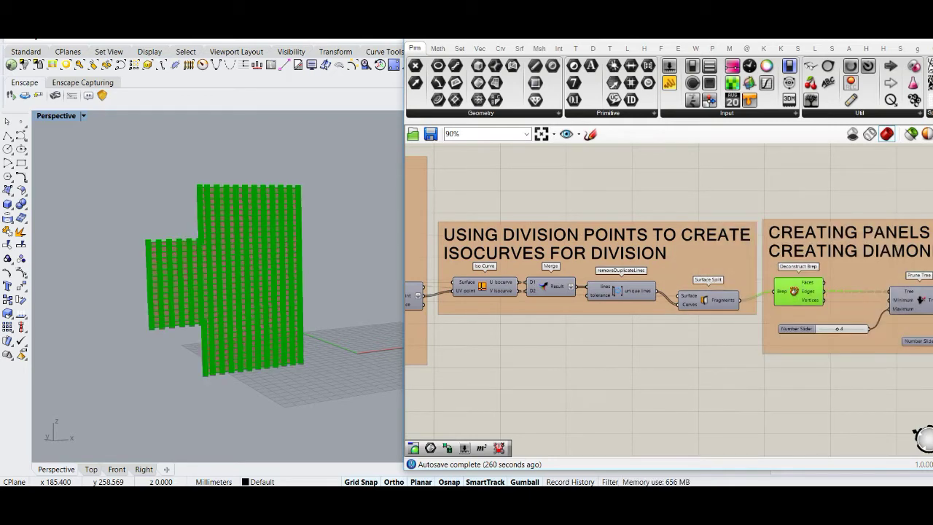
scroll(218, 240, "up", 5)
scroll(219, 240, "up", 2)
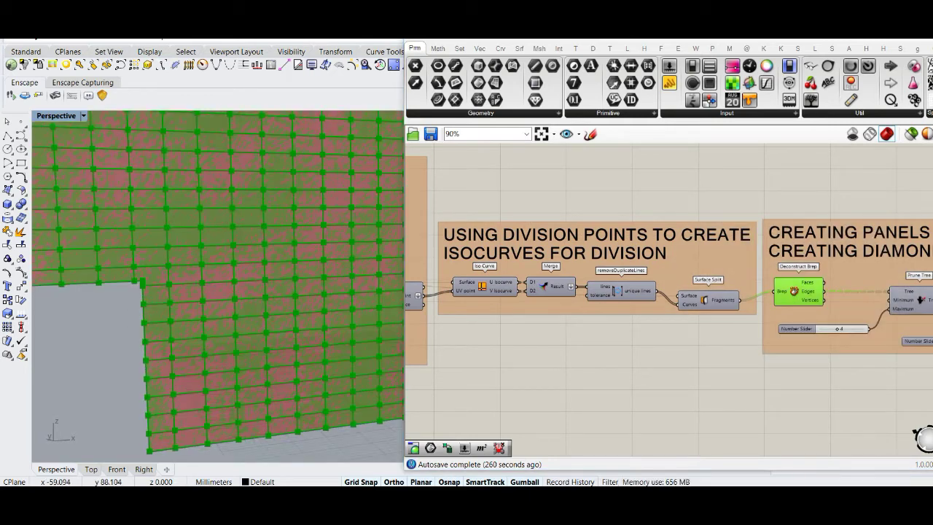
scroll(219, 284, "down", 3)
scroll(218, 284, "down", 3)
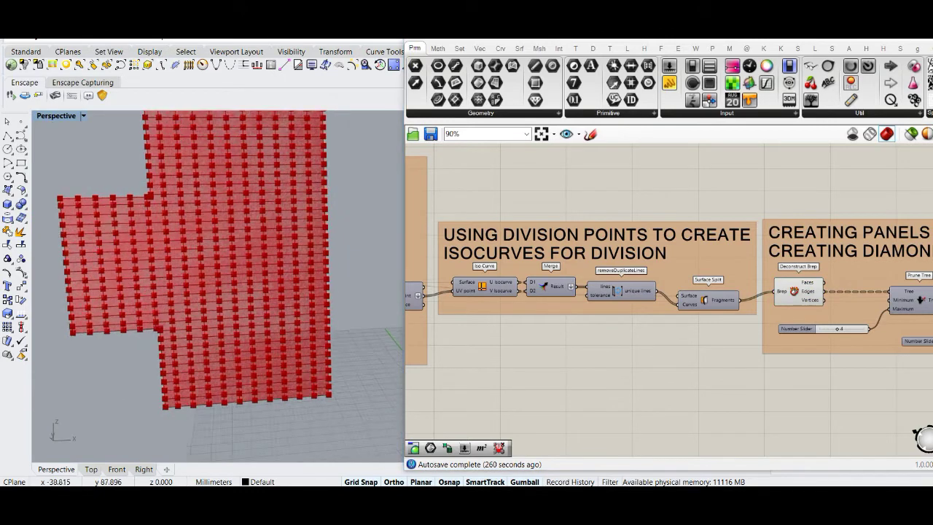
scroll(219, 284, "up", 3)
scroll(219, 284, "down", 4)
scroll(218, 284, "up", 3)
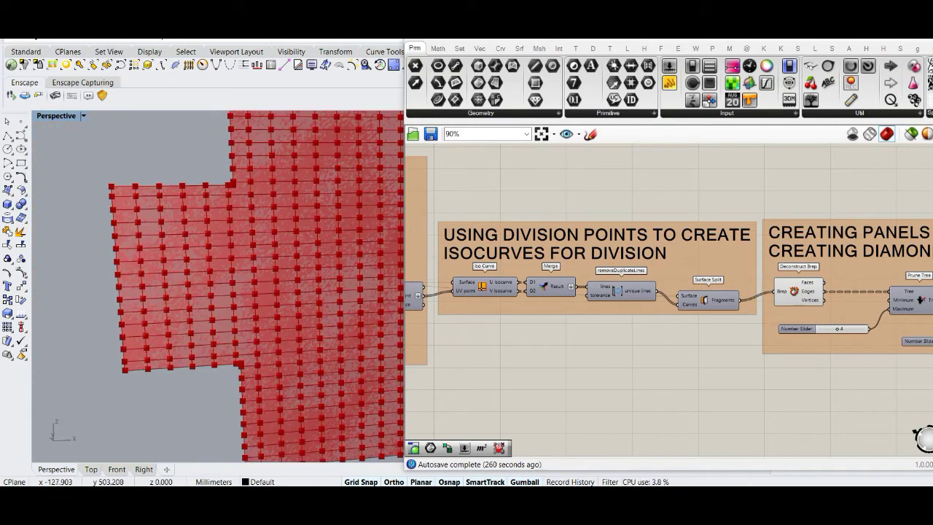
scroll(218, 284, "down", 3)
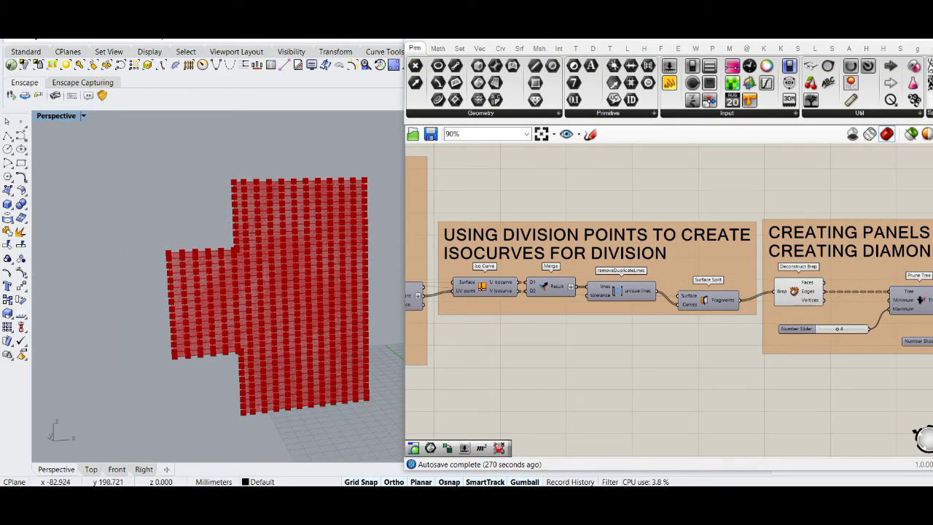
scroll(219, 284, "down", 3)
scroll(218, 284, "up", 3)
scroll(219, 284, "up", 1)
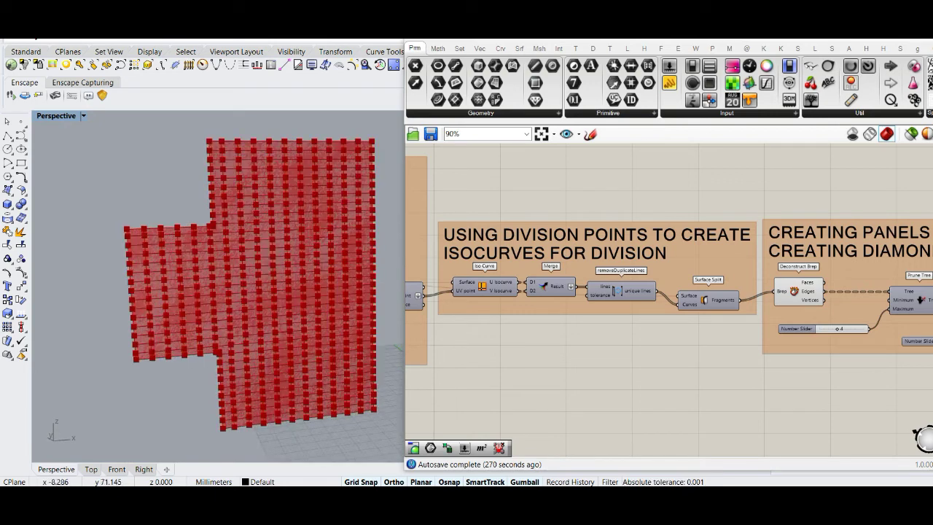
scroll(219, 284, "down", 3)
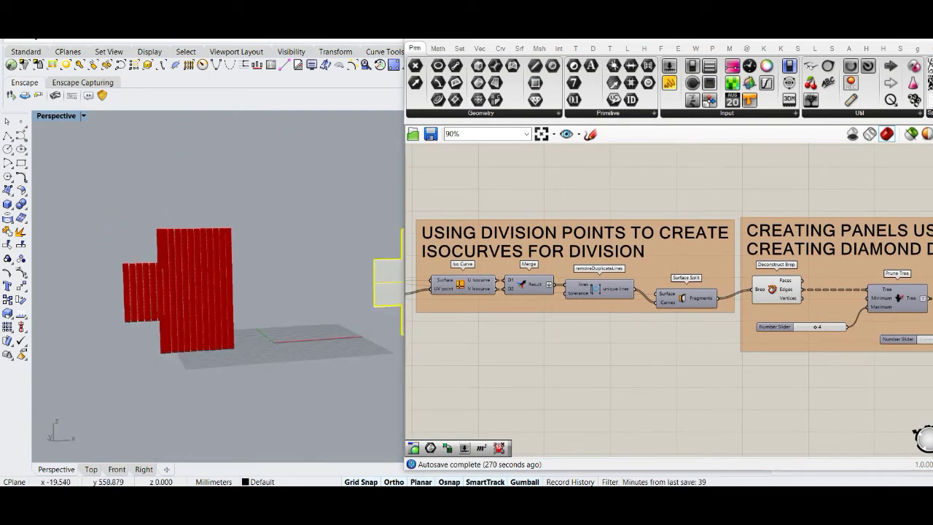
scroll(218, 292, "up", 3)
scroll(668, 291, "down", 3)
scroll(668, 291, "down", 3)
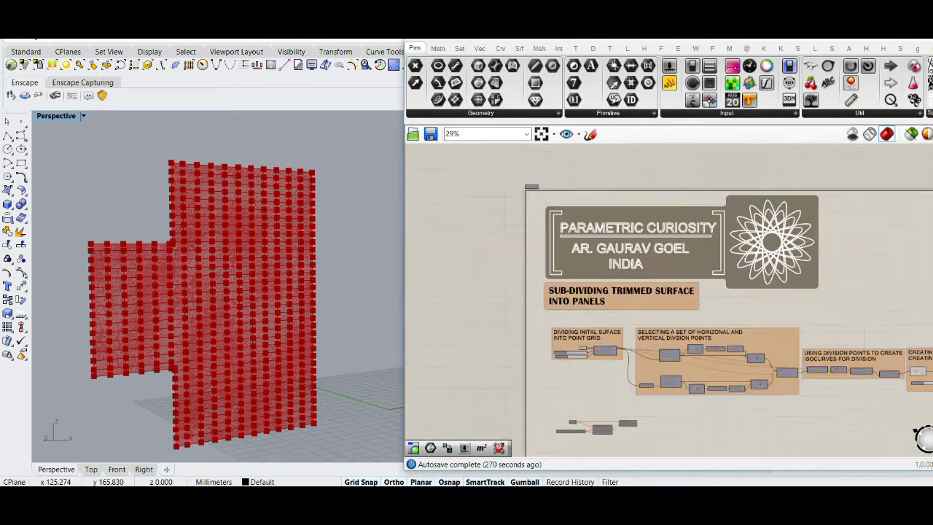
scroll(668, 292, "down", 3)
scroll(728, 305, "up", 3)
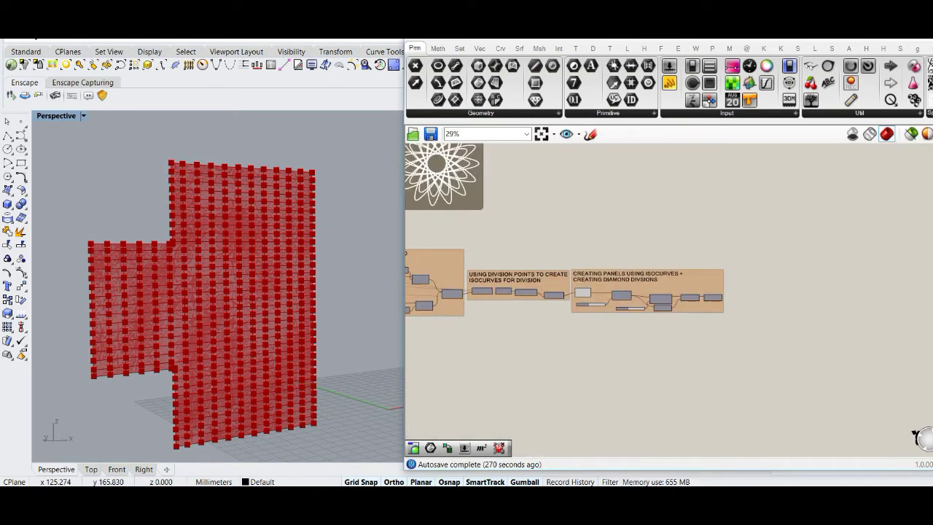
Hide the preview of the panel grid component
left_click(582, 293)
middle_click(583, 291)
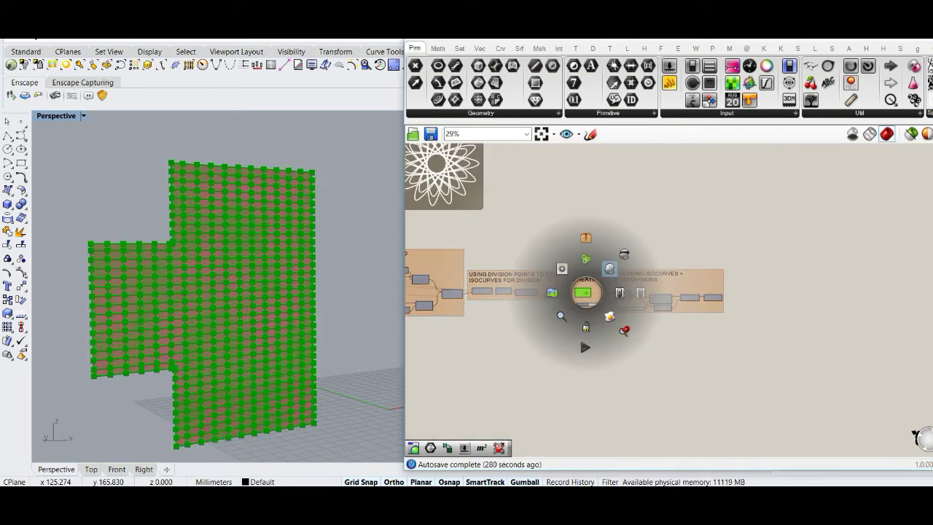
left_click(609, 268)
scroll(656, 306, "down", 2)
scroll(698, 328, "up", 1)
scroll(698, 328, "up", 1)
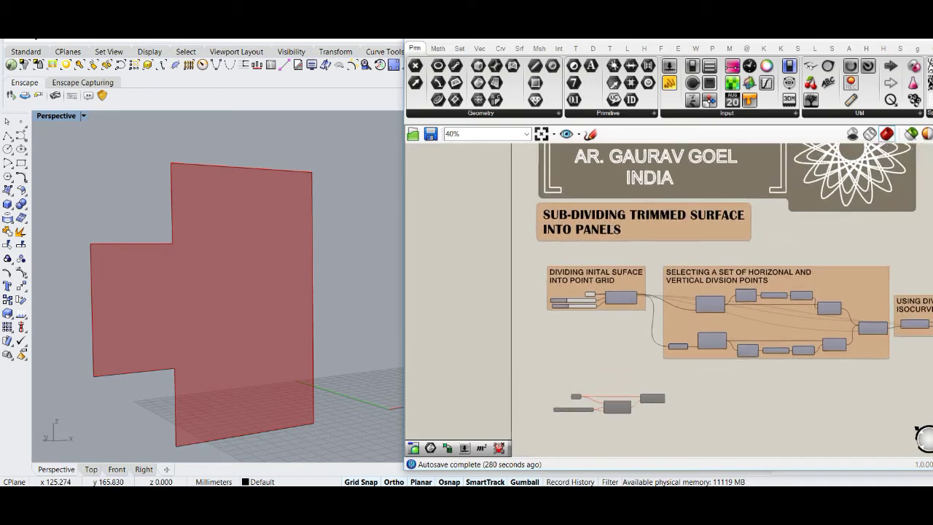
scroll(698, 328, "up", 1)
right_click_drag(218, 291, 189, 292)
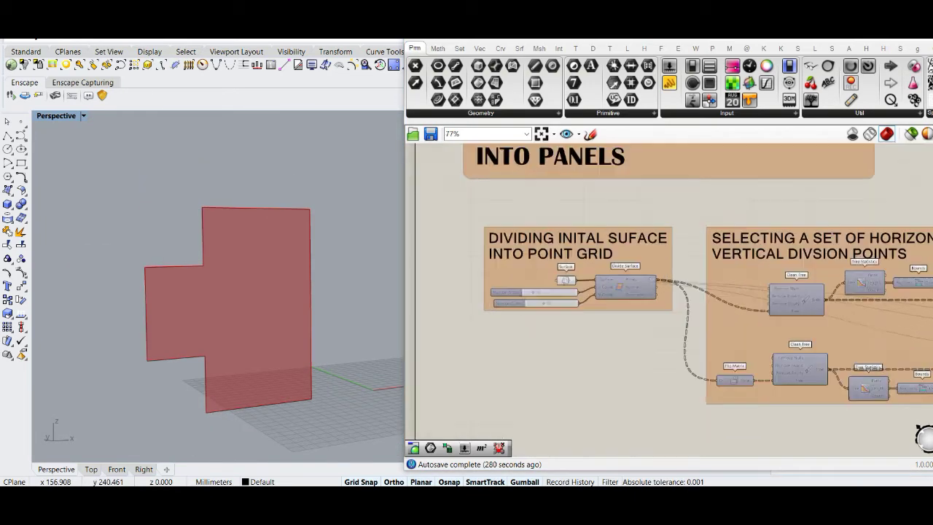
scroll(597, 299, "up", 2)
Turn on the Divide Surface preview to show the grid of division points
middle_click(624, 292)
left_click(624, 271)
scroll(219, 306, "up", 3)
scroll(218, 306, "down", 4)
left_click(535, 342)
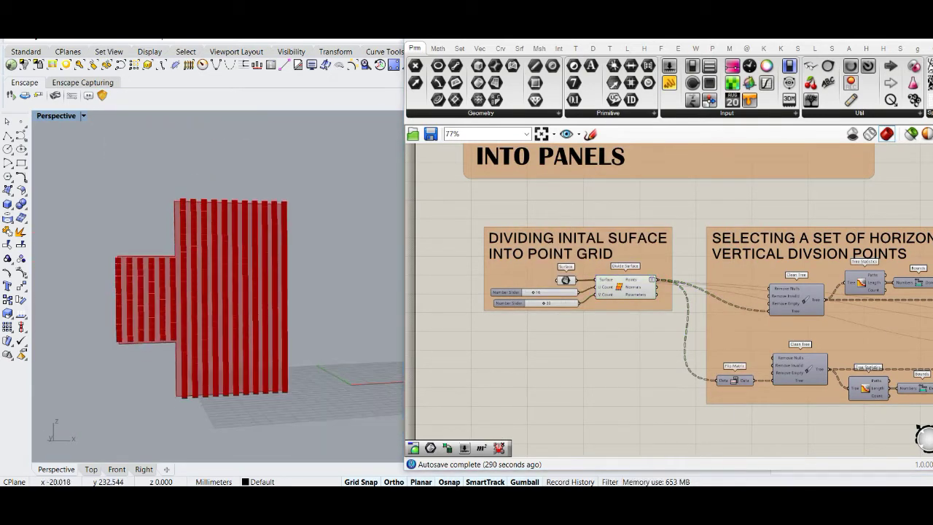
scroll(536, 299, "up", 1)
scroll(219, 291, "up", 3)
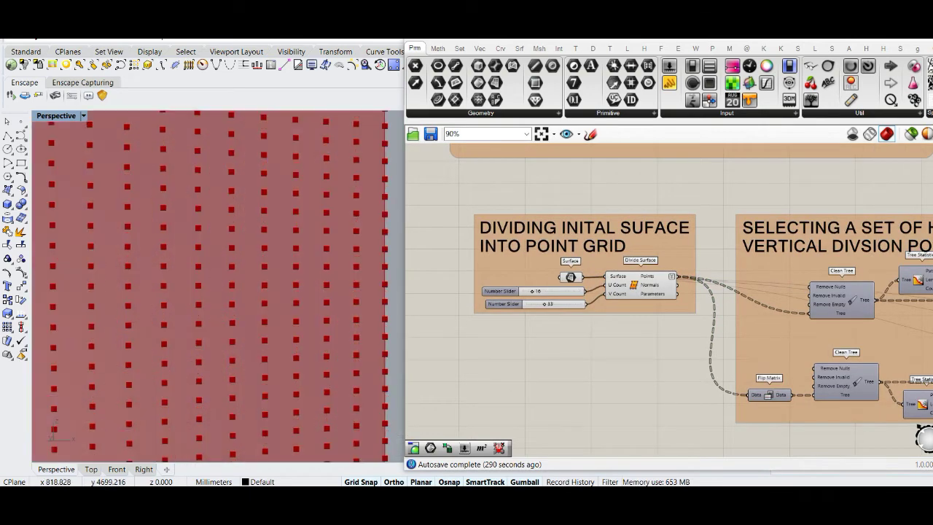
scroll(219, 291, "down", 1)
scroll(218, 291, "down", 1)
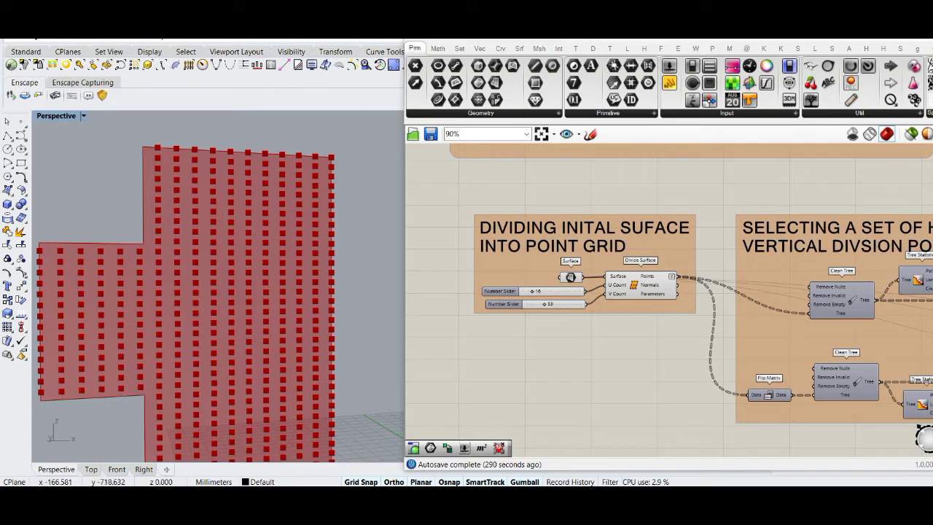
scroll(219, 291, "down", 3)
scroll(219, 291, "up", 3)
scroll(218, 291, "down", 2)
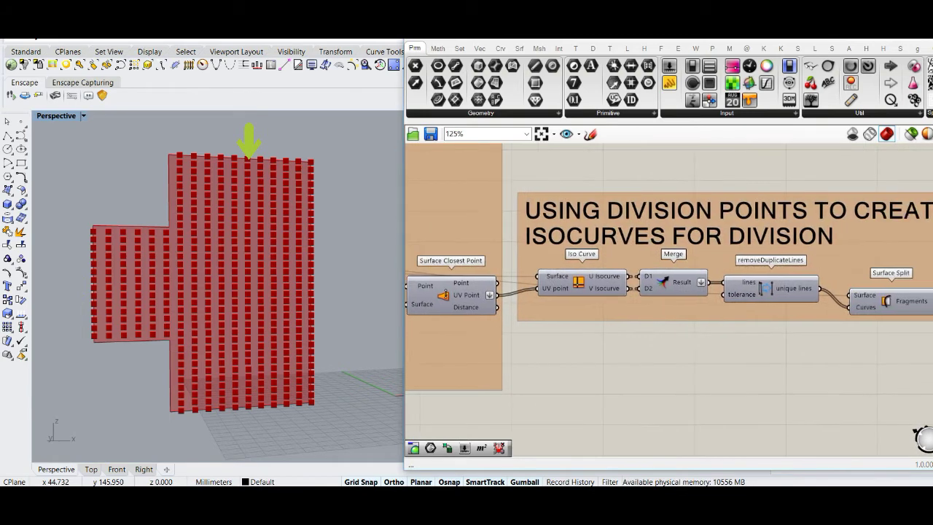
Turn on the Iso Curve preview to show the isocurve split grid on the surface
left_click(601, 285)
middle_click(601, 288)
left_click(624, 267)
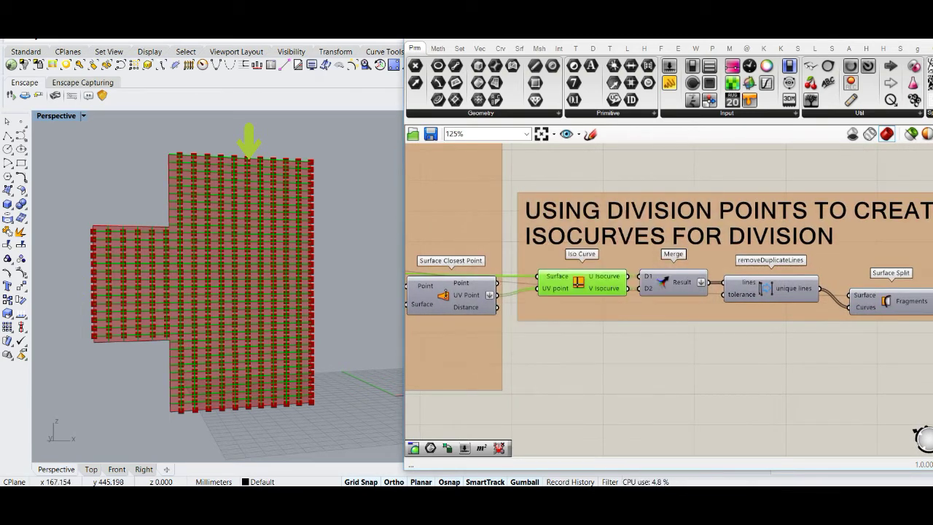
scroll(218, 291, "up", 5)
scroll(218, 291, "down", 2)
scroll(218, 291, "down", 1)
scroll(219, 291, "down", 3)
scroll(218, 291, "down", 2)
scroll(174, 350, "up", 2)
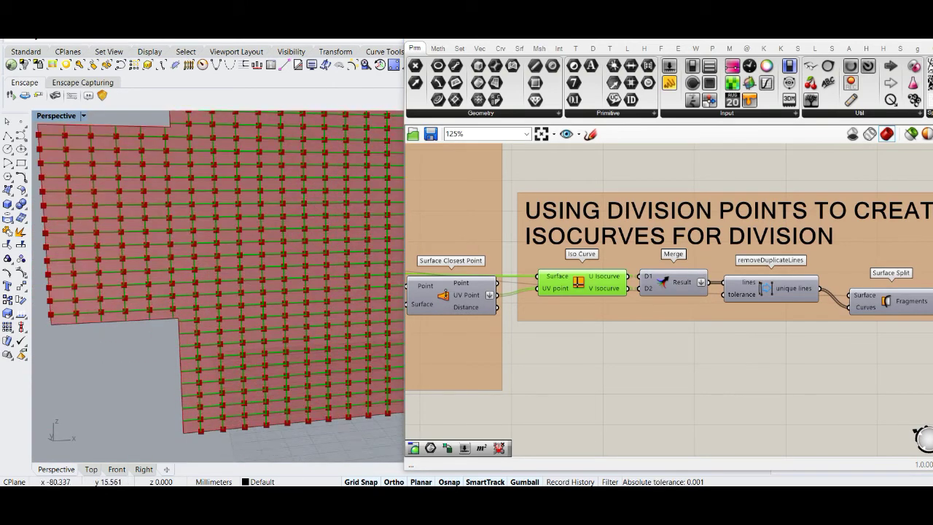
scroll(218, 277, "down", 3)
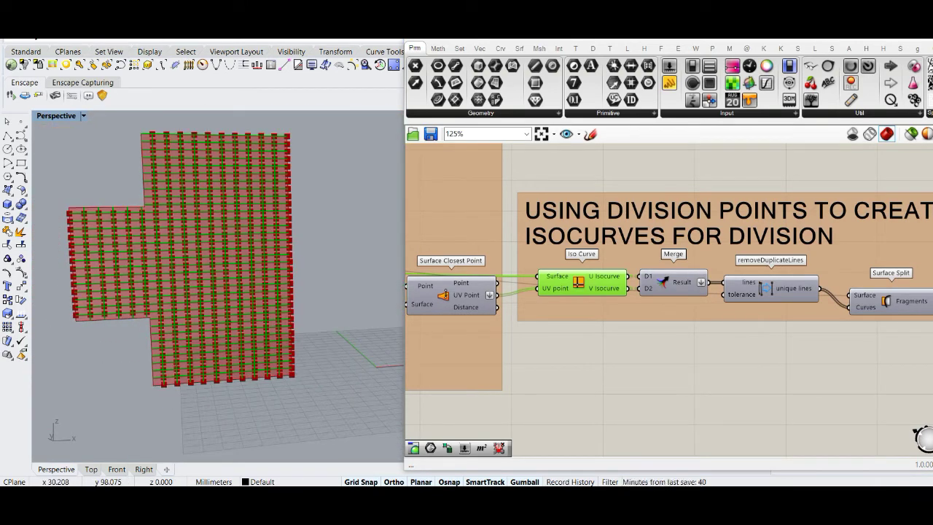
middle_click(610, 277)
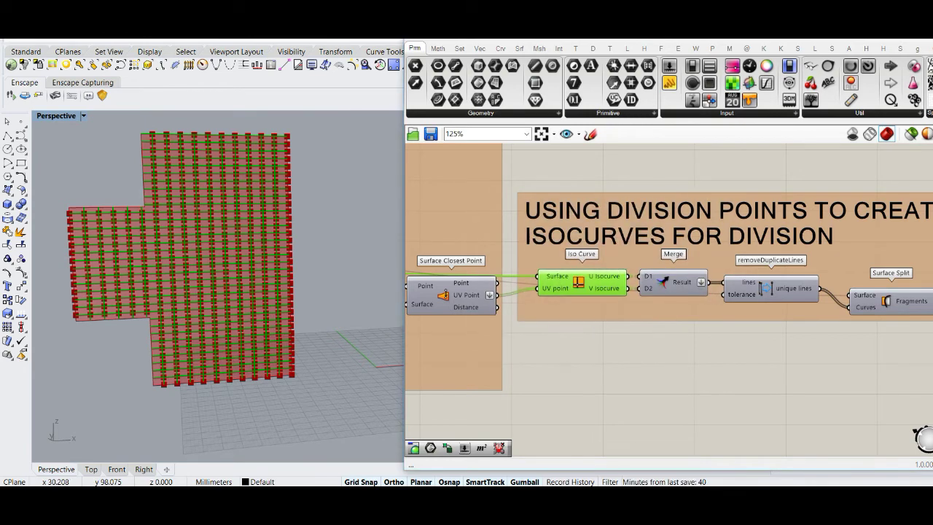
scroll(656, 292, "down", 5)
Hide the Divide Surface point preview
right_click_drag(583, 292, 838, 292)
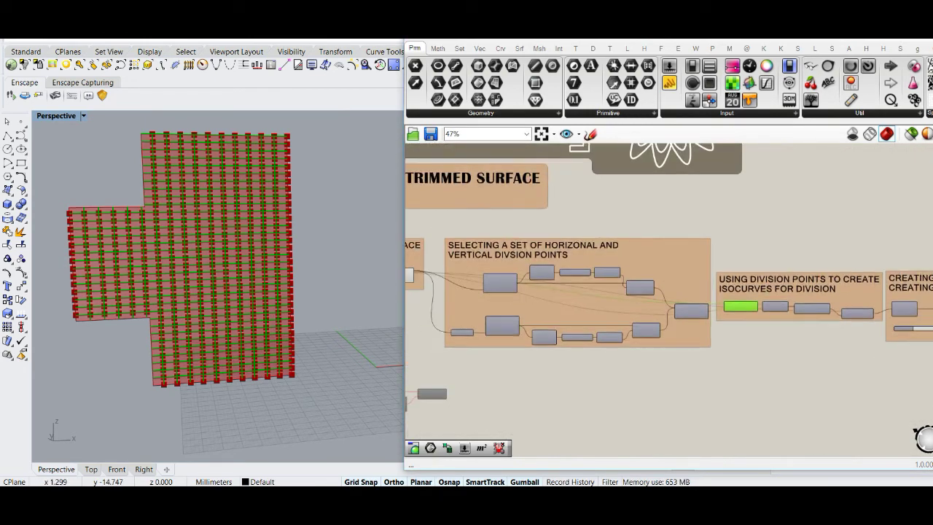
left_click(587, 297)
middle_click(586, 298)
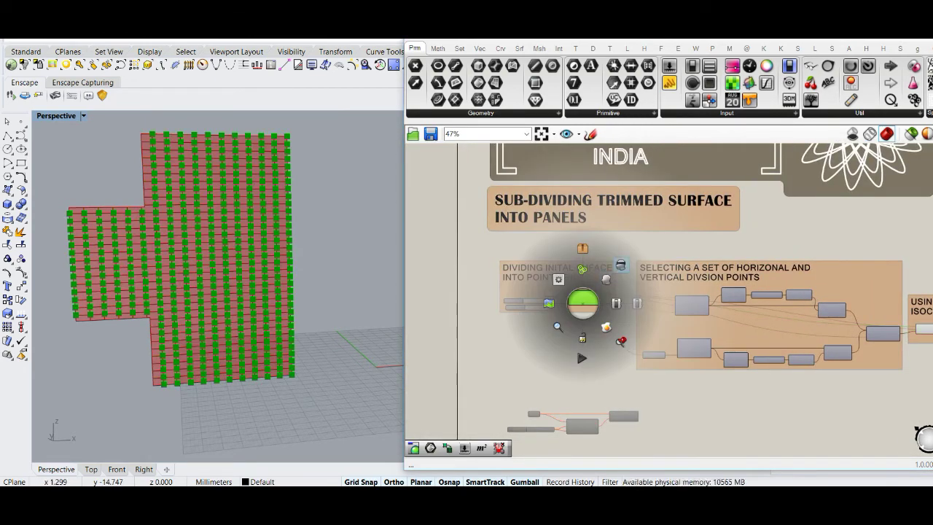
left_click(606, 280)
right_click_drag(612, 291, 506, 282)
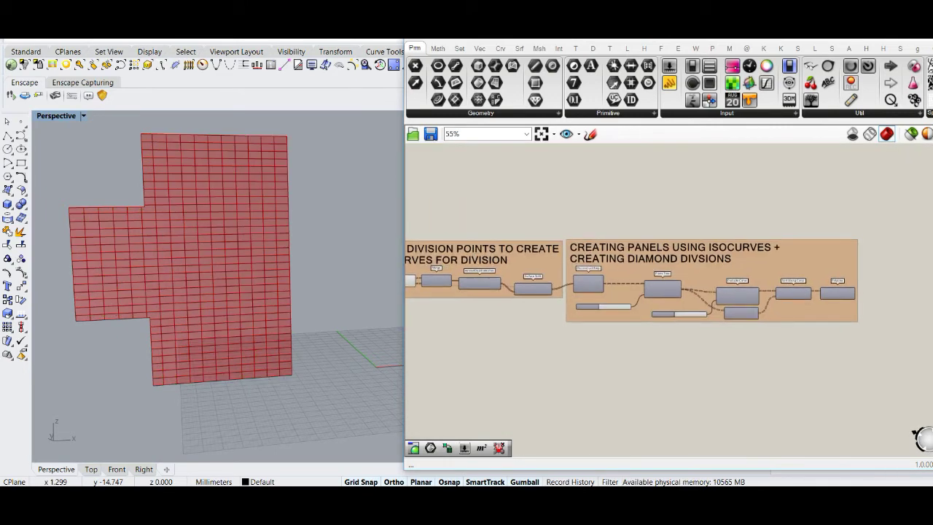
Briefly show, then hide, the Deconstruct Brep panel corner points
right_click_drag(583, 292, 736, 292)
scroll(655, 292, "up", 2)
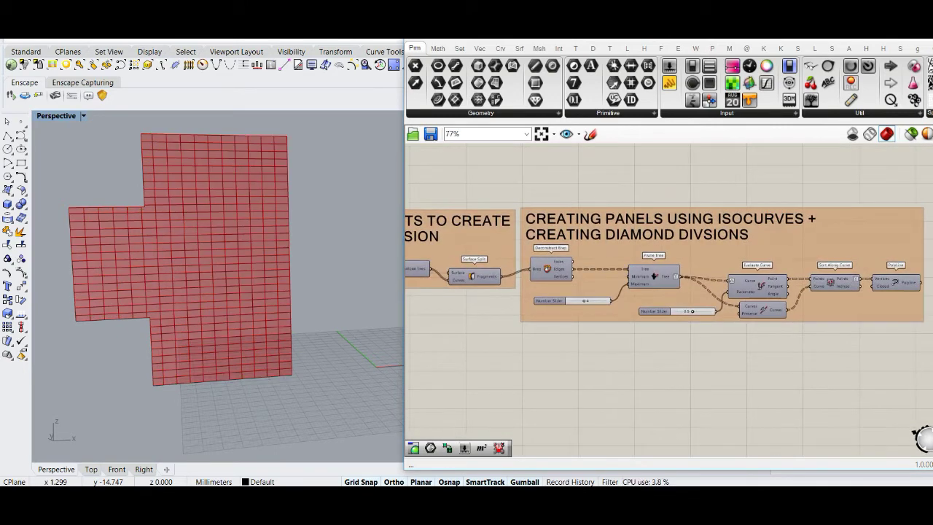
left_click(550, 268)
middle_click(546, 271)
left_click(546, 249)
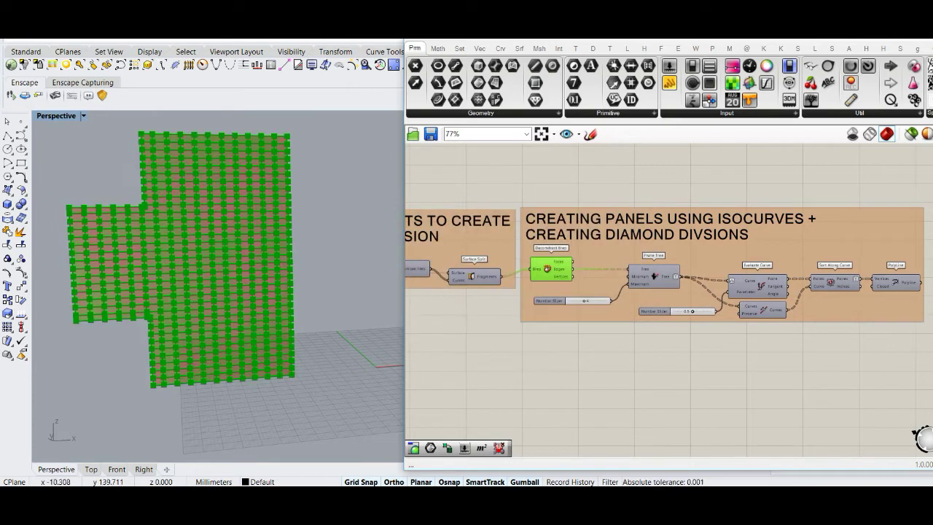
left_click(582, 364)
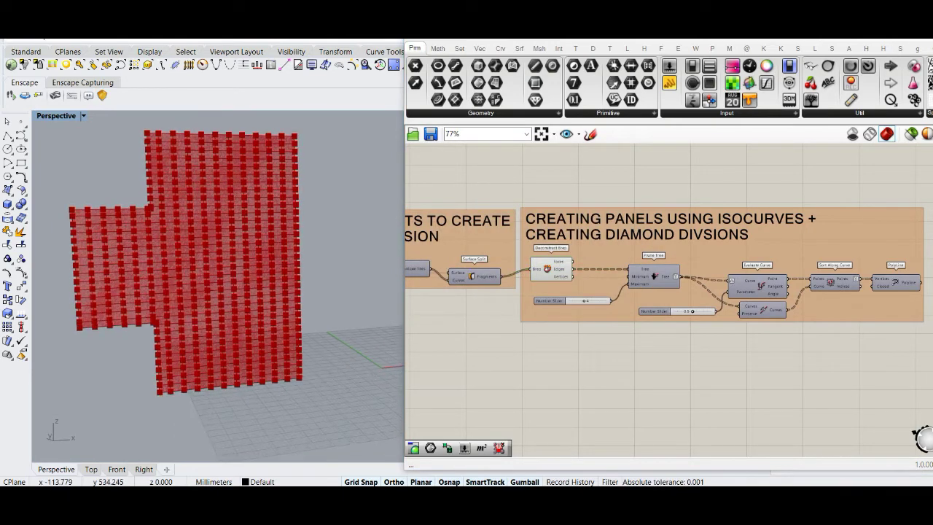
scroll(70, 198, "up", 5)
scroll(88, 240, "down", 2)
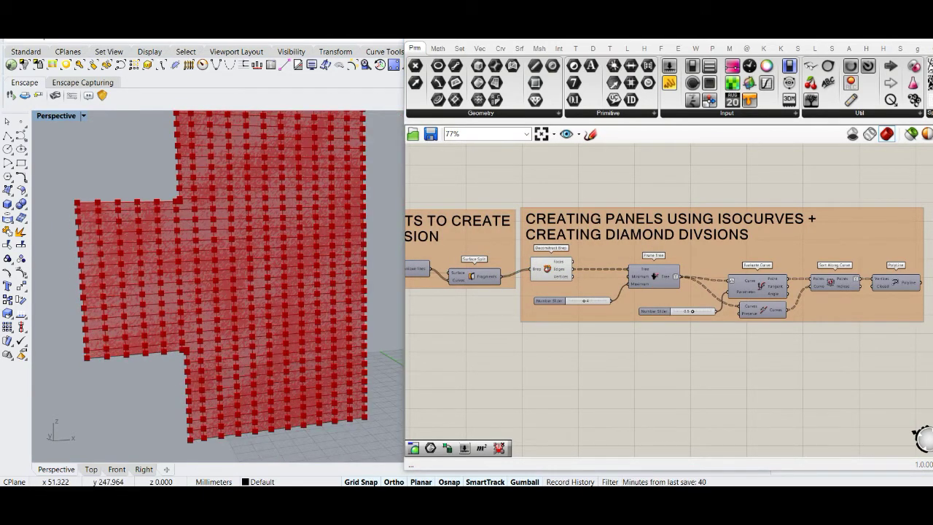
left_click(550, 269)
middle_click(550, 271)
left_click(551, 238)
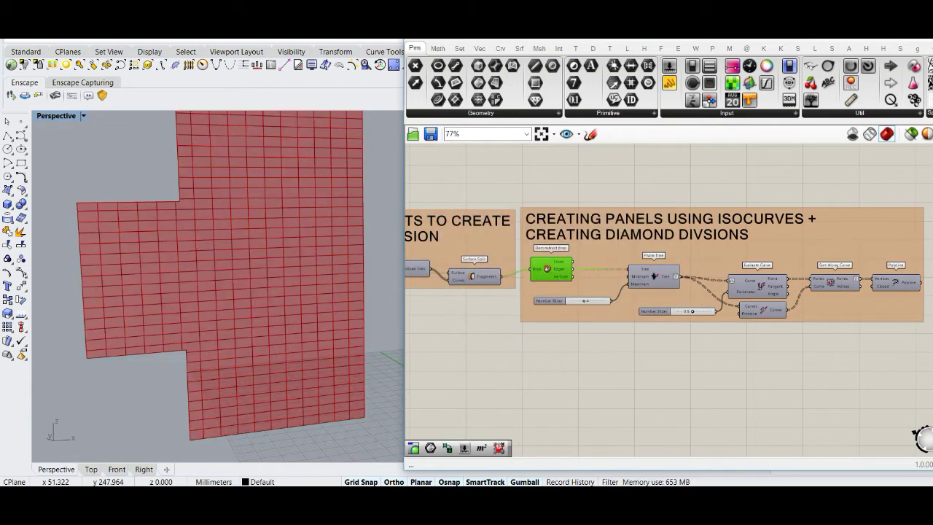
Turn on the Polyline preview to display the diamond outlines
mouse_move(699, 378)
right_mouse_down()
mouse_move(546, 379)
mouse_move(704, 364)
mouse_move(511, 373)
right_mouse_up()
left_click(708, 287)
middle_click(710, 294)
left_click(734, 270)
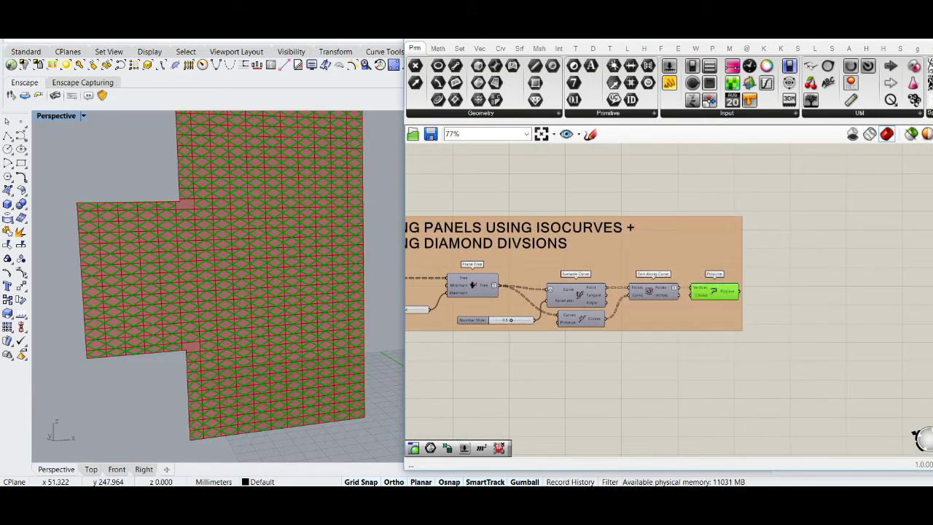
Hide the Iso Curve preview so only the diamond panels remain
right_click_drag(510, 349, 794, 374)
left_click(653, 302)
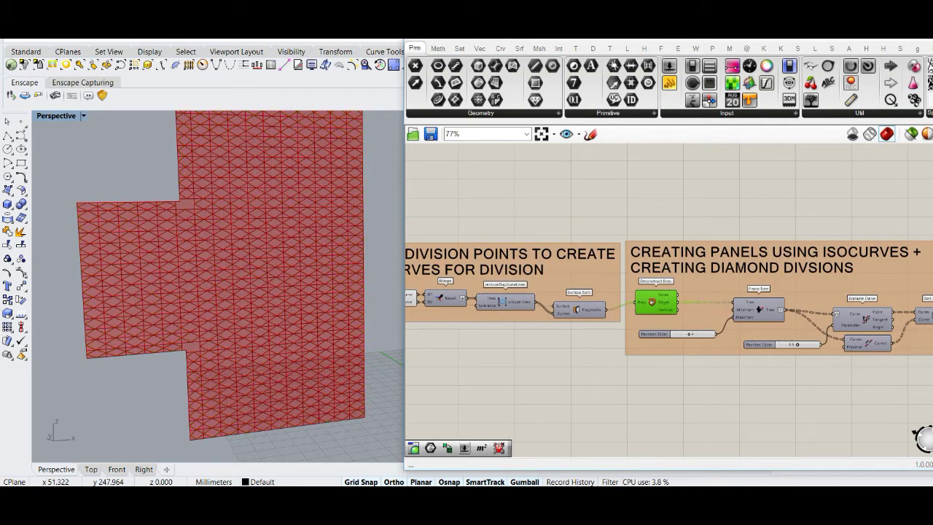
middle_click(652, 303)
left_click(653, 304)
left_click(656, 379)
right_click_drag(655, 379, 789, 361)
left_click(523, 280)
middle_click(512, 278)
left_click(512, 278)
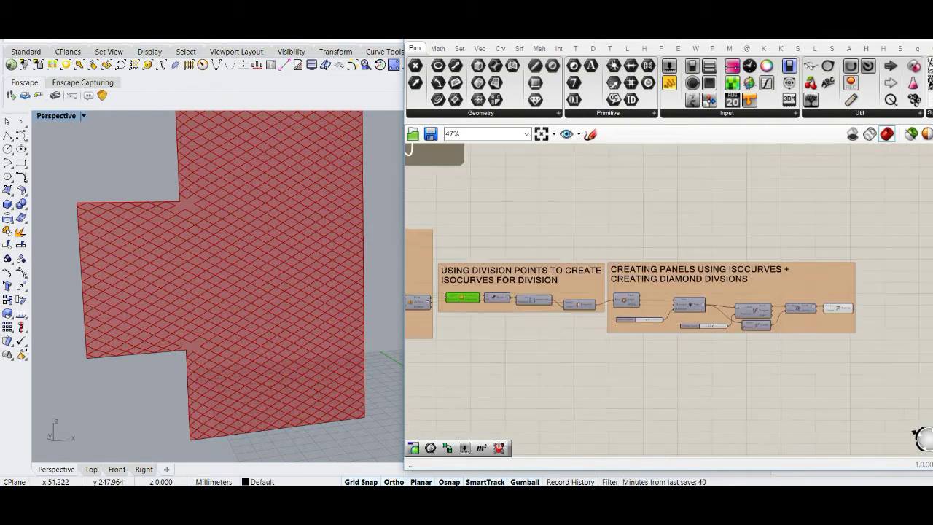
Orbit around the diamond-paneled surface, then switch to stacked Top and Front viewports
scroll(242, 391, "up", 2)
scroll(241, 392, "up", 1)
scroll(241, 391, "up", 1)
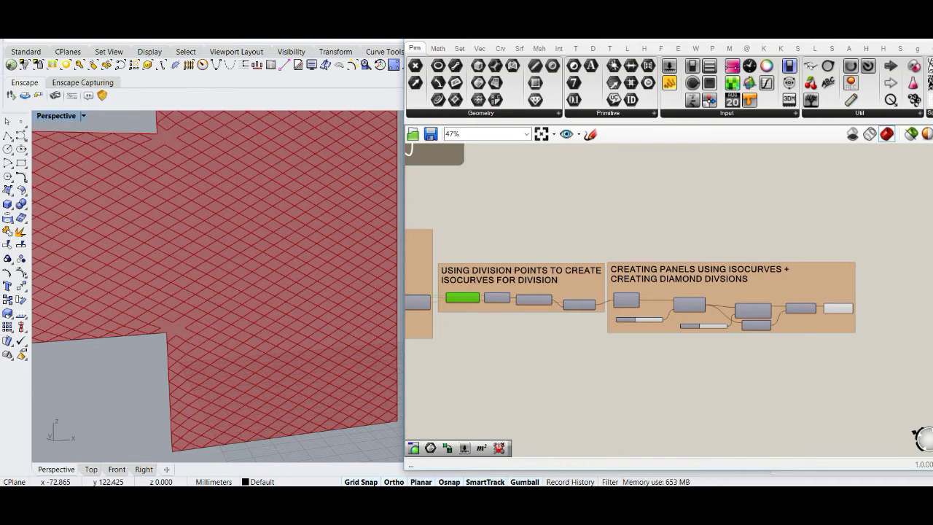
scroll(169, 341, "up", 2)
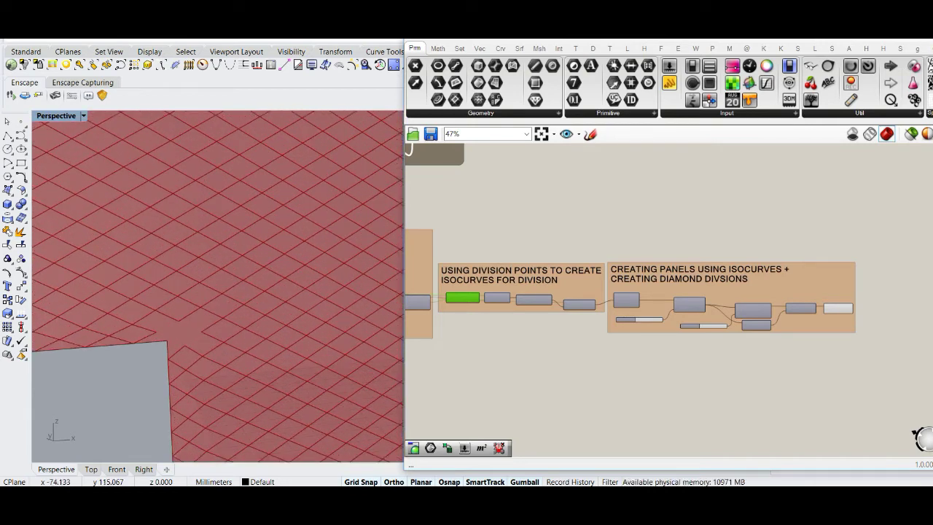
scroll(173, 408, "down", 5)
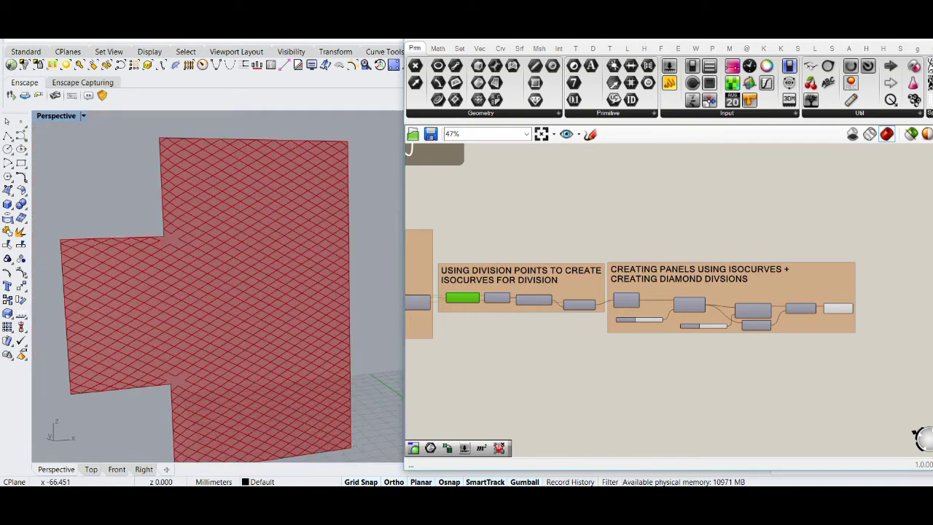
scroll(174, 408, "down", 3)
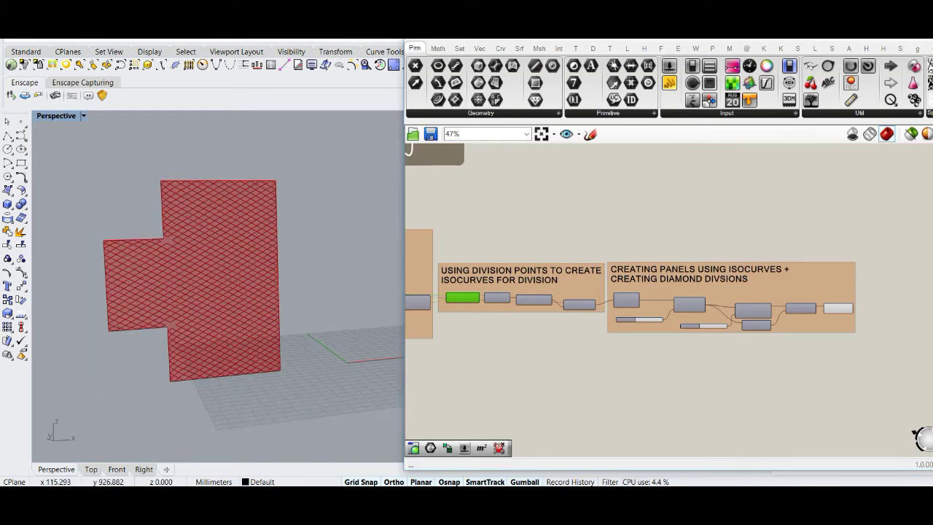
scroll(222, 306, "up", 2)
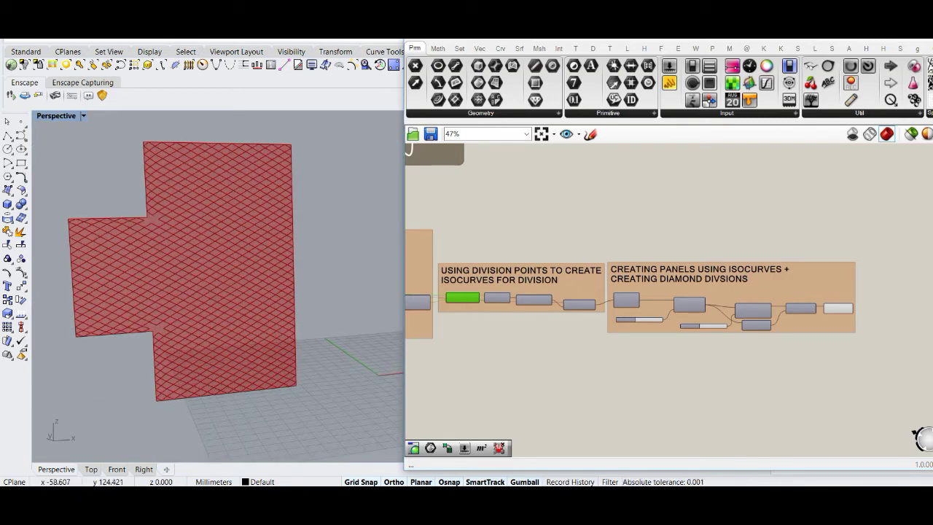
right_click_drag(219, 291, 277, 292)
scroll(668, 299, "down", 3)
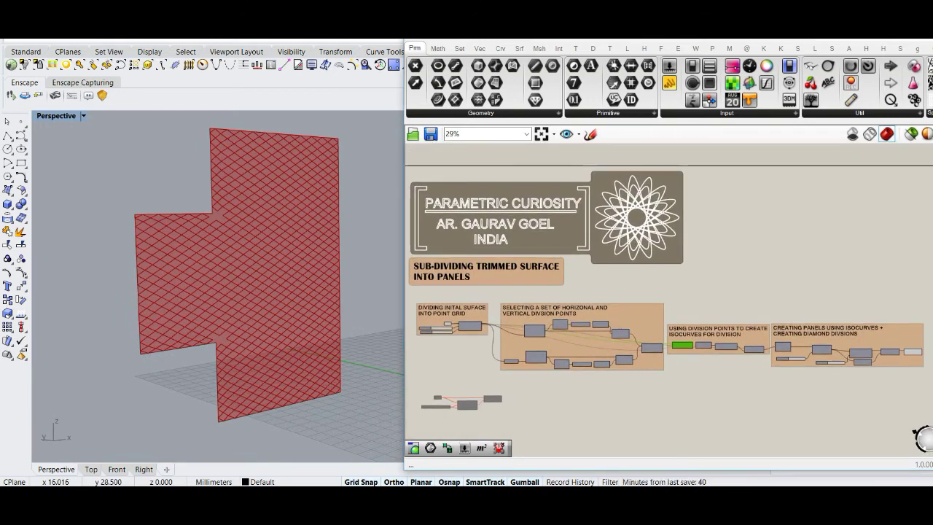
right_click_drag(656, 365, 662, 368)
right_click_drag(218, 291, 255, 273)
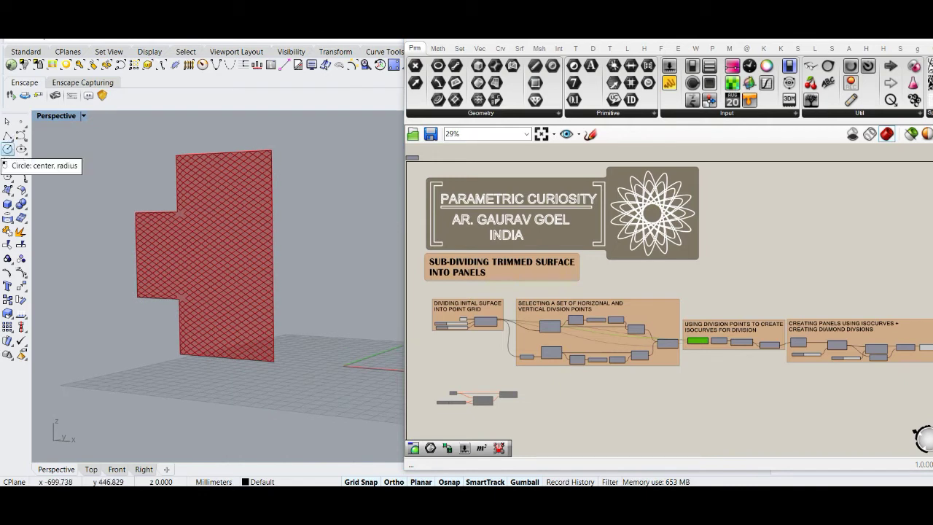
key("ctrl+F4")
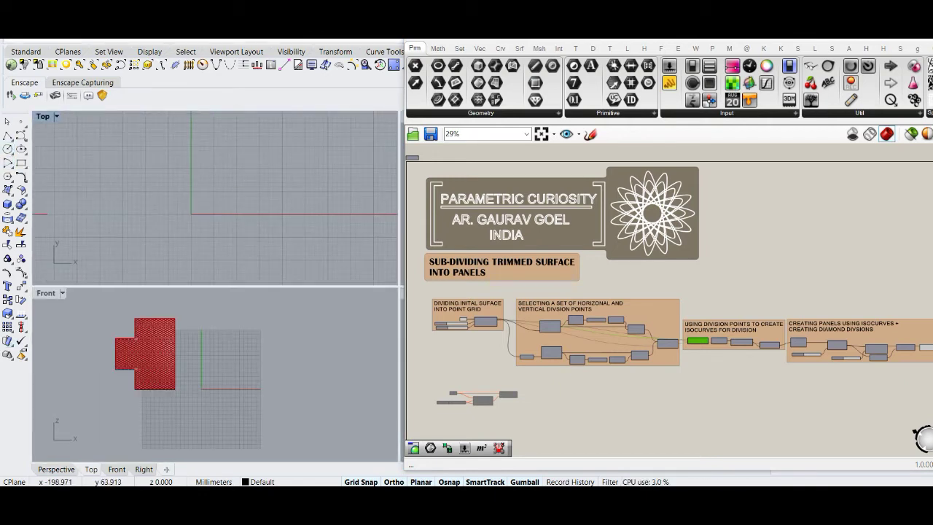
Draw a closed stepped polyline outline in the Front view beside the paneled surface, then select it
left_click(7, 136)
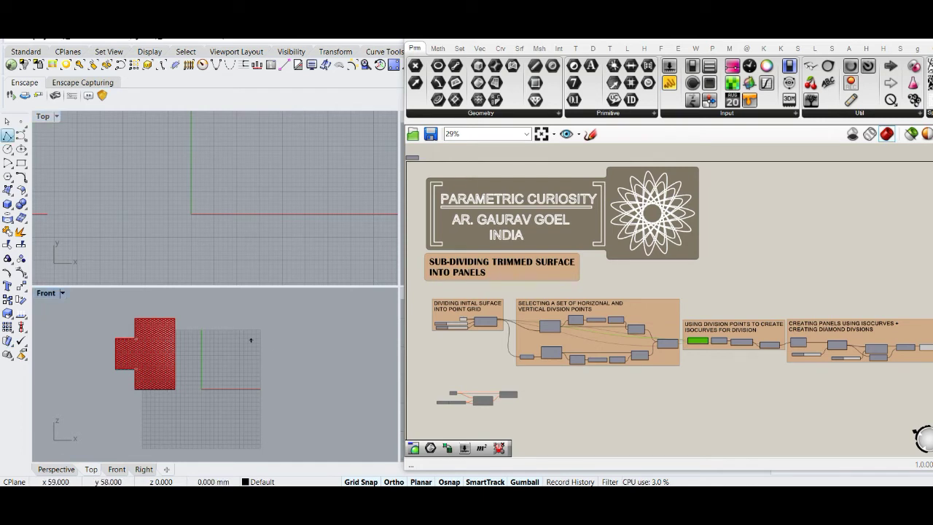
left_click(195, 331)
left_click(195, 354)
left_click(219, 354)
left_click(219, 392)
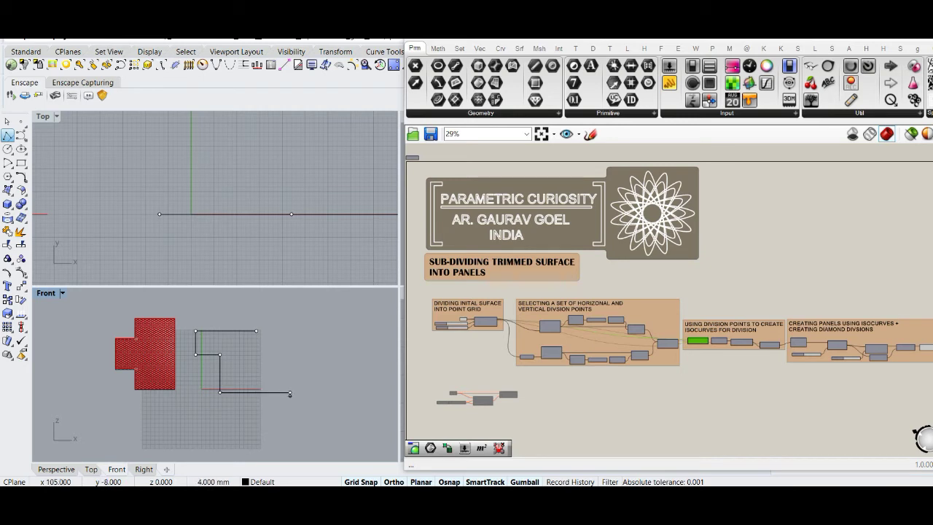
left_click(290, 392)
left_click(290, 361)
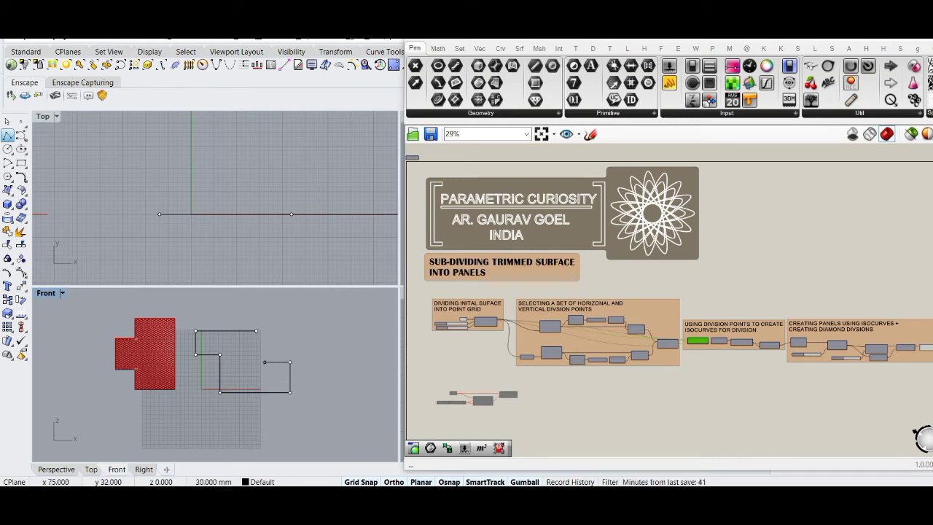
left_click(264, 361)
left_click(256, 331)
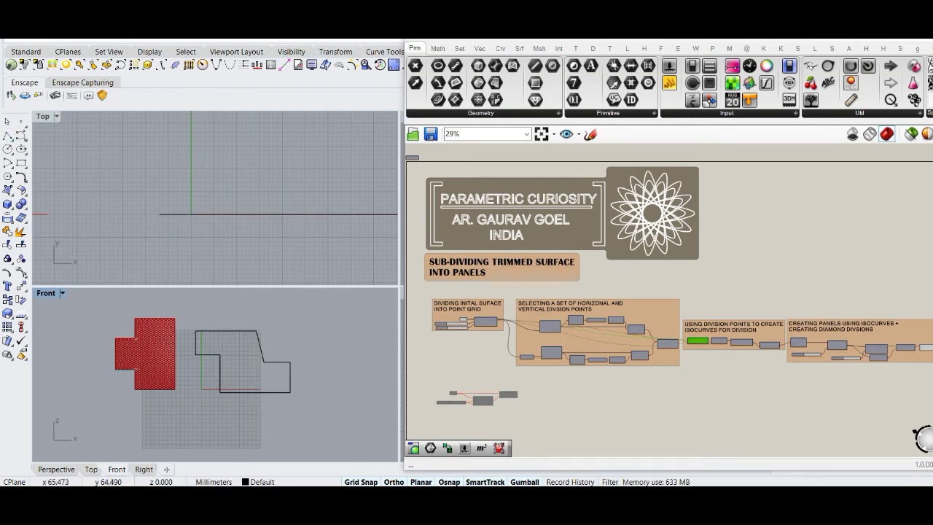
left_click(252, 331)
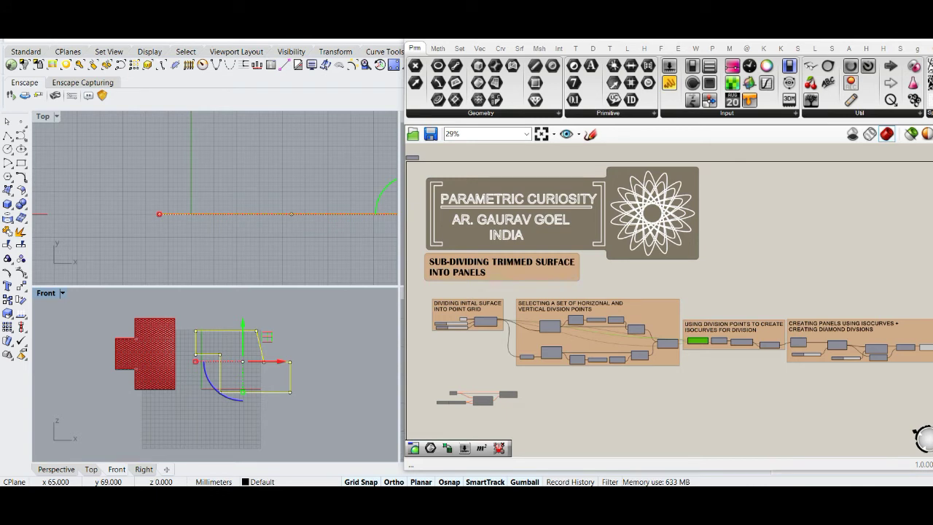
Turn the stepped outline into a planar surface with PlanarSrf
type("planar")
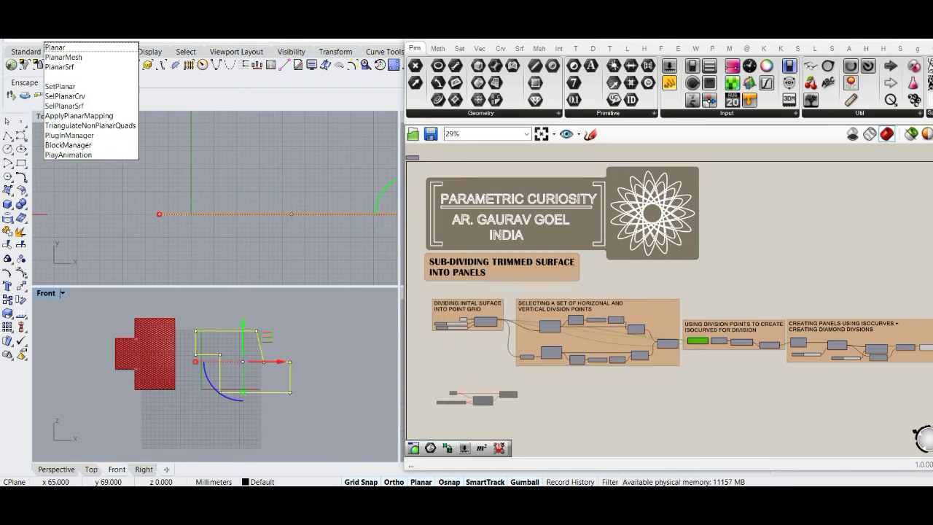
key("Down")
key("Down")
key("Down")
key("Return")
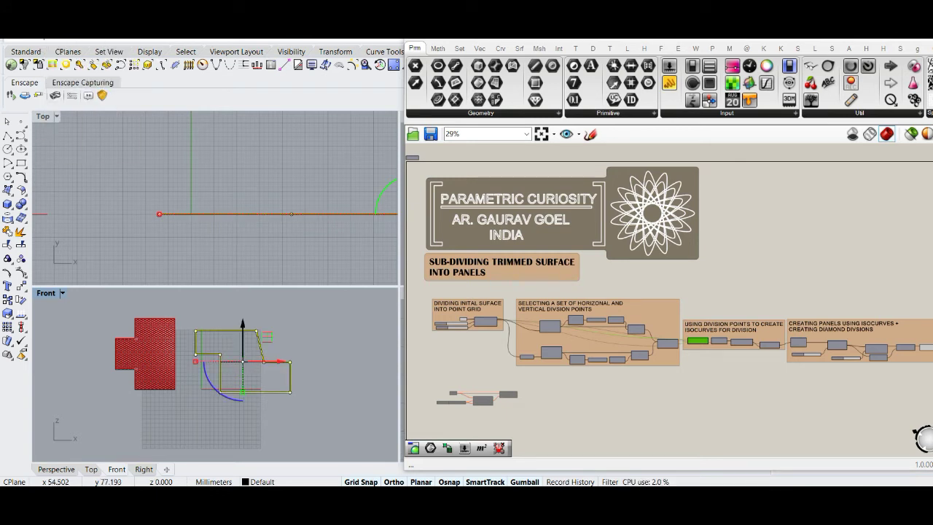
Clear the old surface from the Surface input and set one new surface
scroll(228, 365, "up", 3)
scroll(424, 342, "up", 1)
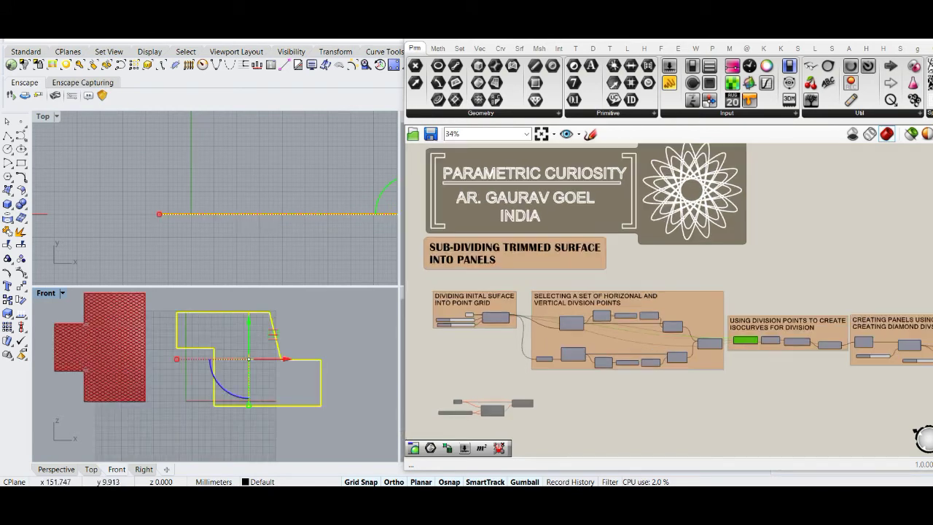
scroll(455, 309, "up", 4)
right_click(478, 315)
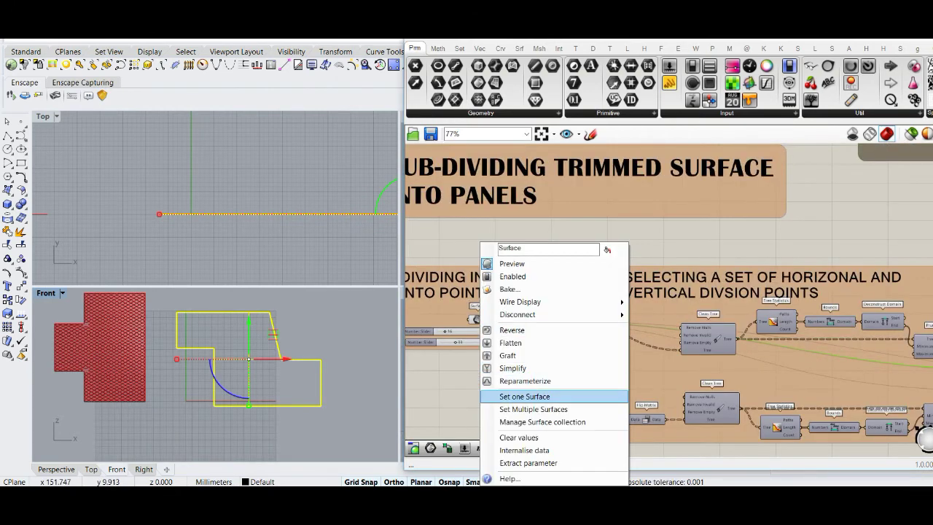
left_click(518, 437)
right_click(472, 315)
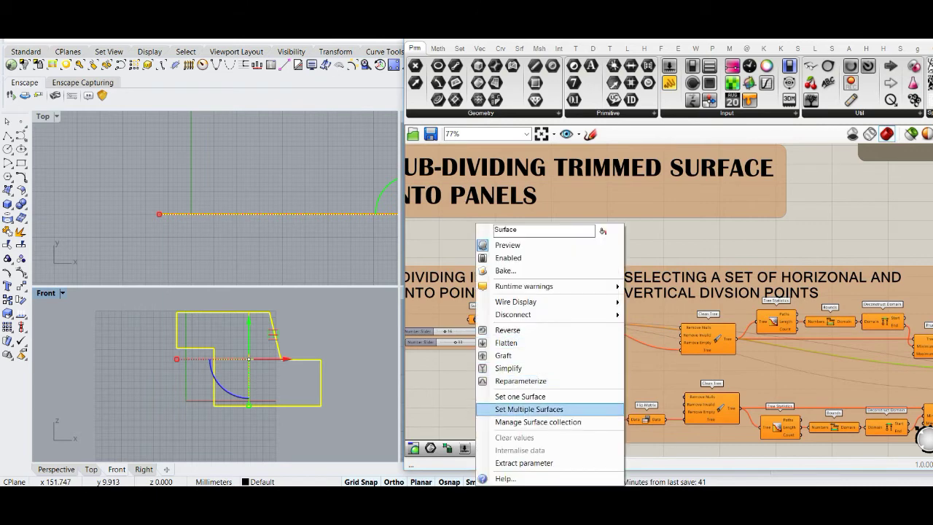
left_click(520, 396)
left_click(218, 342)
scroll(226, 364, "up", 2)
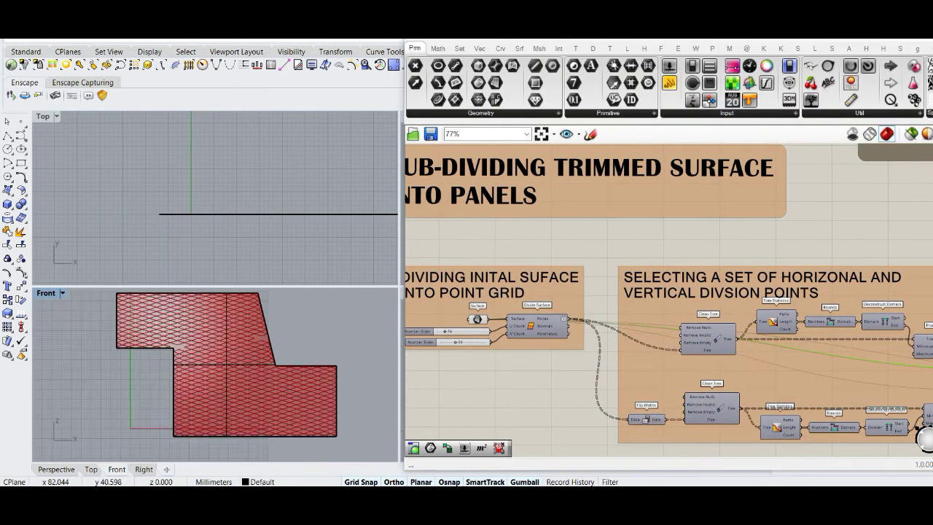
scroll(273, 293, "up", 3)
right_click_drag(248, 293, 262, 307)
scroll(261, 308, "down", 2)
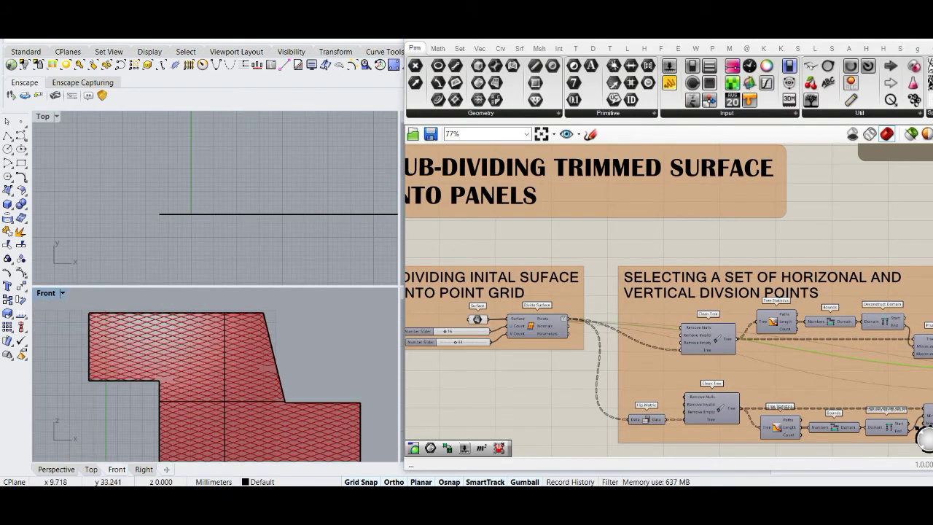
scroll(215, 375, "down", 2)
scroll(215, 376, "up", 2)
scroll(170, 370, "up", 1)
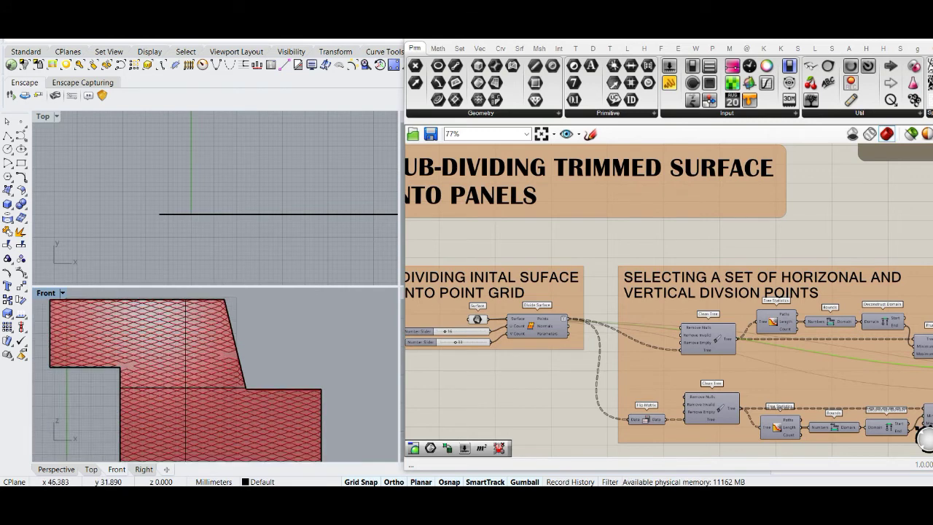
left_click(212, 349)
key("Escape")
scroll(182, 379, "down", 2)
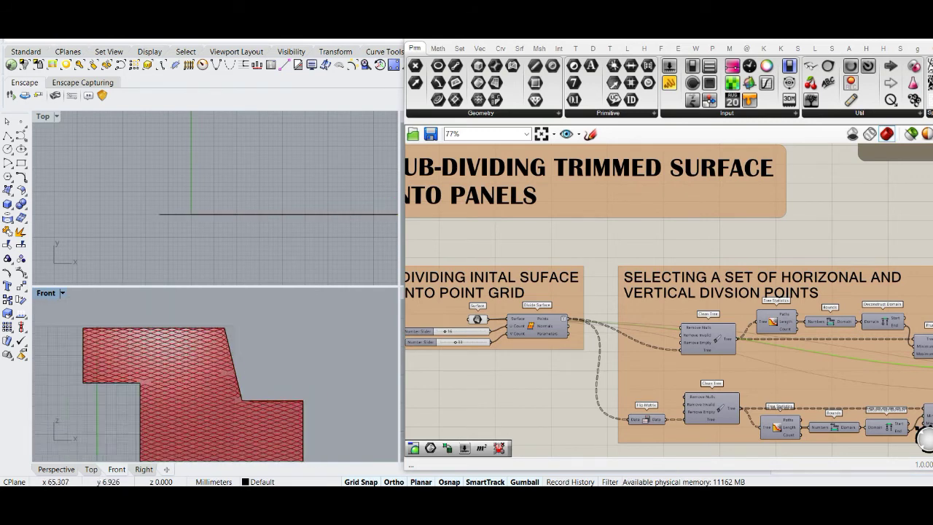
scroll(182, 408, "up", 1)
scroll(197, 364, "up", 2)
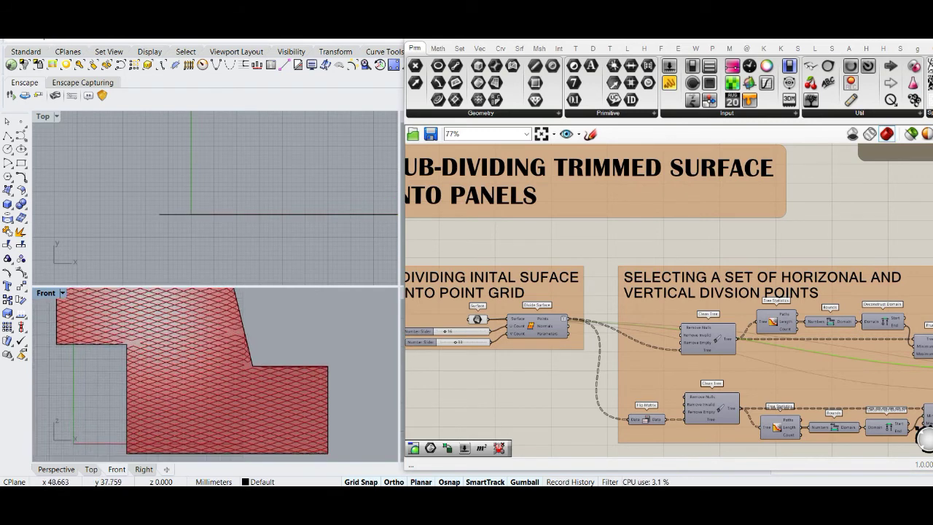
scroll(190, 372, "down", 3)
scroll(183, 364, "up", 2)
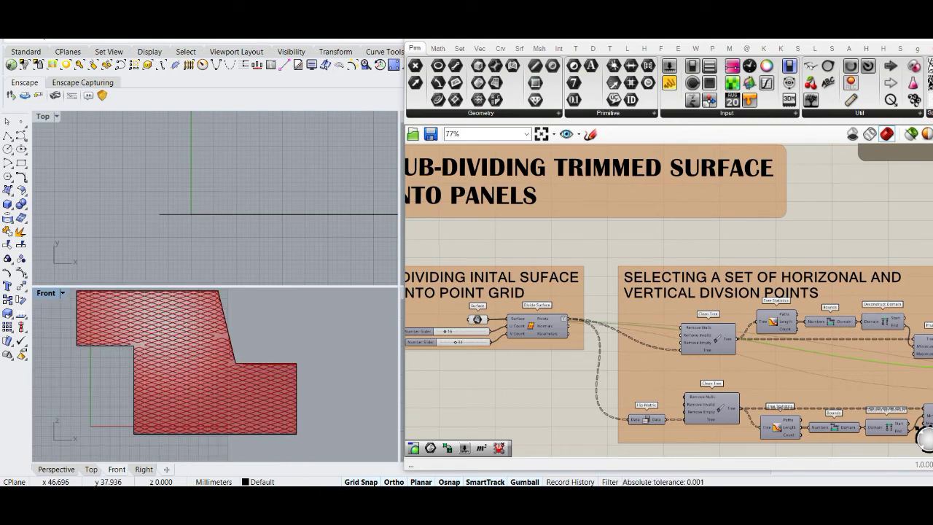
mouse_move(211, 364)
right_mouse_down()
mouse_move(252, 385)
mouse_move(168, 353)
right_mouse_up()
scroll(182, 364, "up", 2)
scroll(183, 364, "down", 1)
scroll(239, 393, "down", 1)
right_click_drag(252, 390, 253, 404)
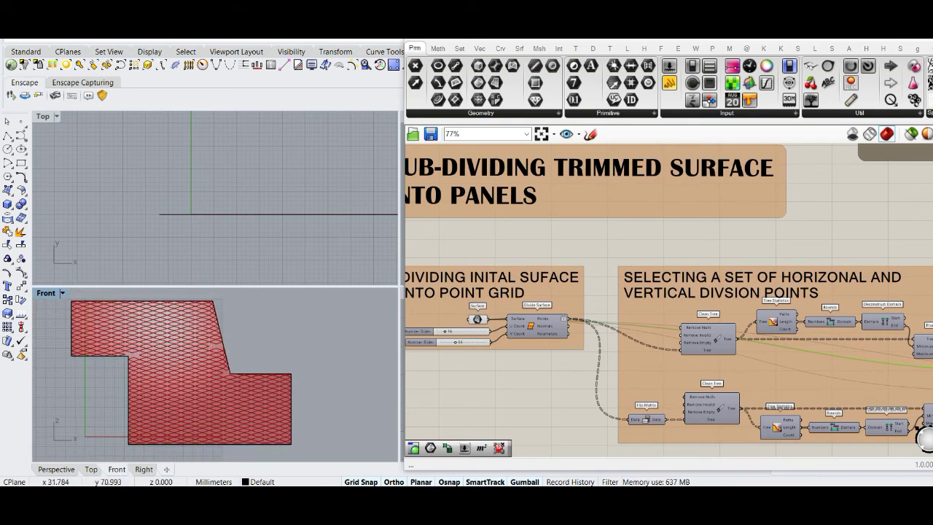
scroll(138, 359, "up", 2)
scroll(215, 375, "down", 2)
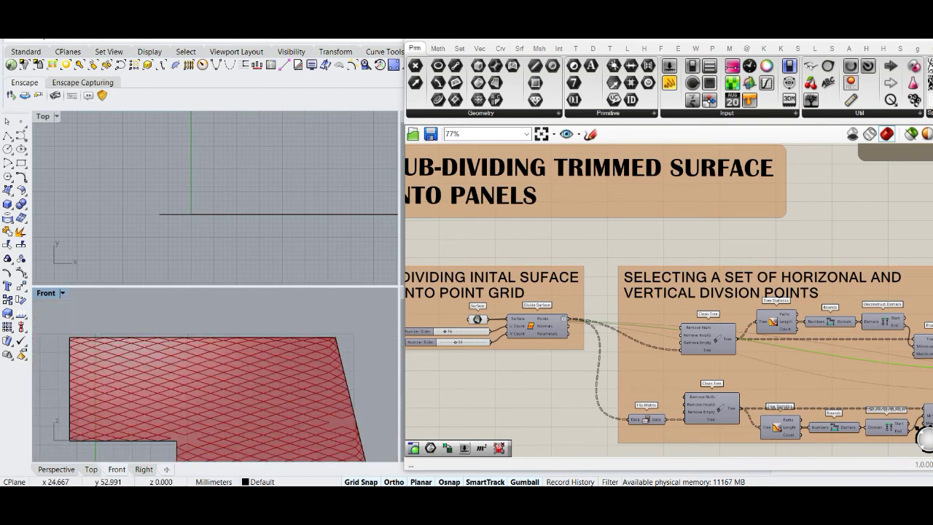
right_click_drag(190, 386, 231, 379)
scroll(215, 375, "up", 1)
scroll(138, 371, "down", 1)
scroll(605, 321, "down", 2)
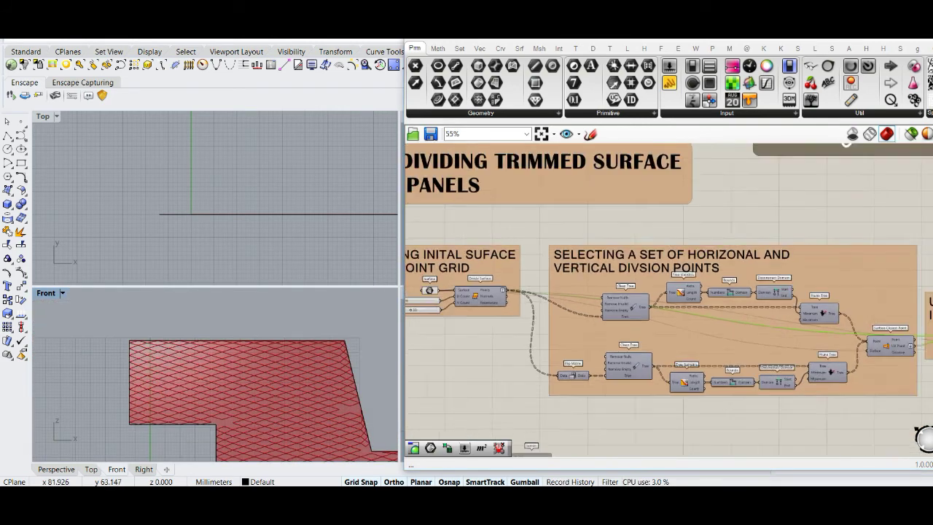
scroll(605, 320, "down", 3)
scroll(679, 308, "up", 2)
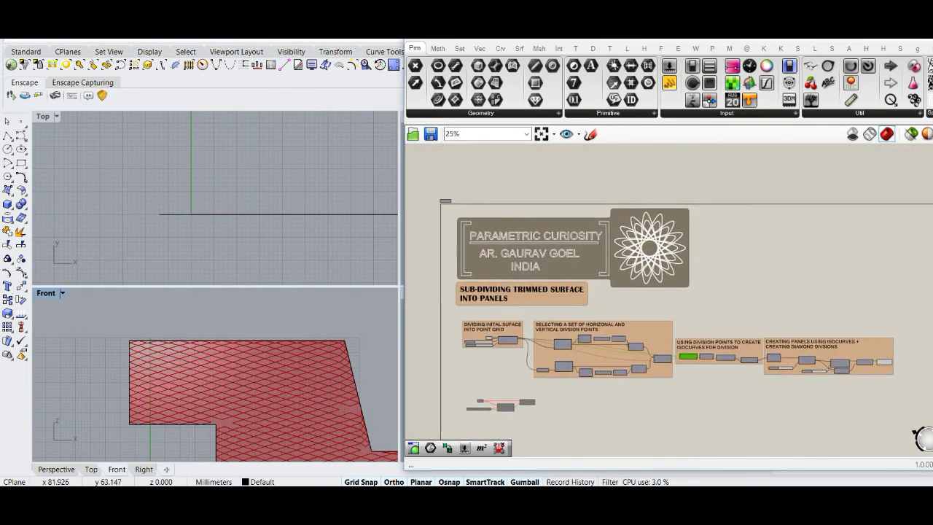